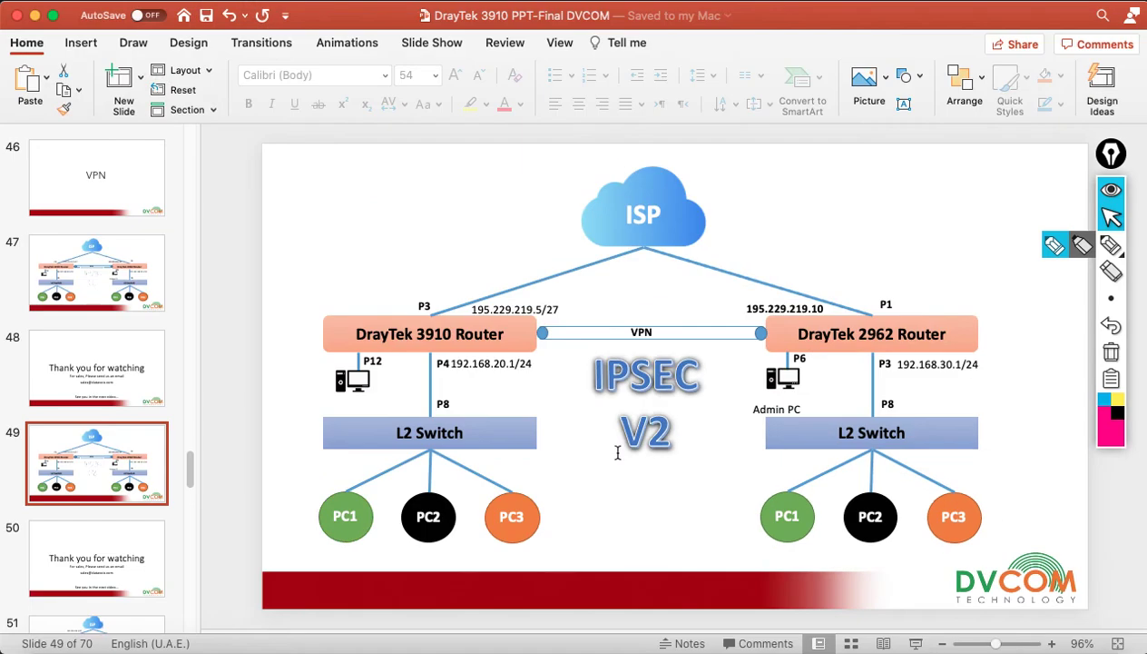
Close the surplus login and DrayTek website tabs, keeping only the router login page
left_click(848, 647)
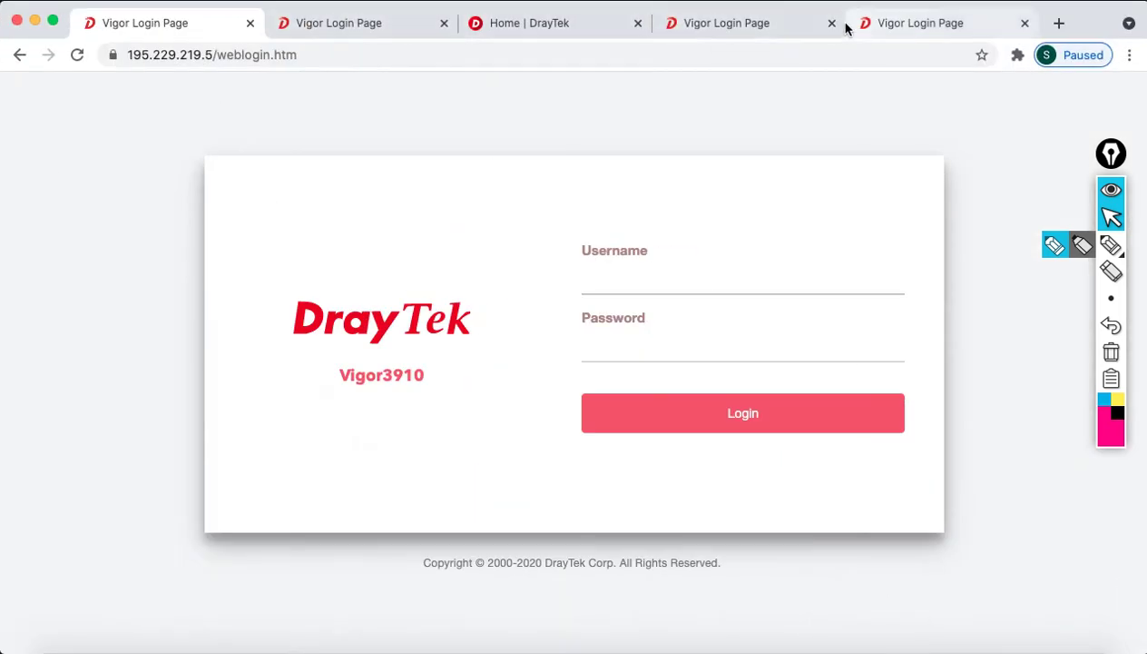
left_click(831, 22)
left_click(833, 24)
left_click(701, 23)
left_click(215, 60)
left_click(474, 196)
Log in to the Vigor 3910 with the admin username and the administrator password
left_click(687, 284)
type("admin")
key("Tab")
type("admin")
key("Return")
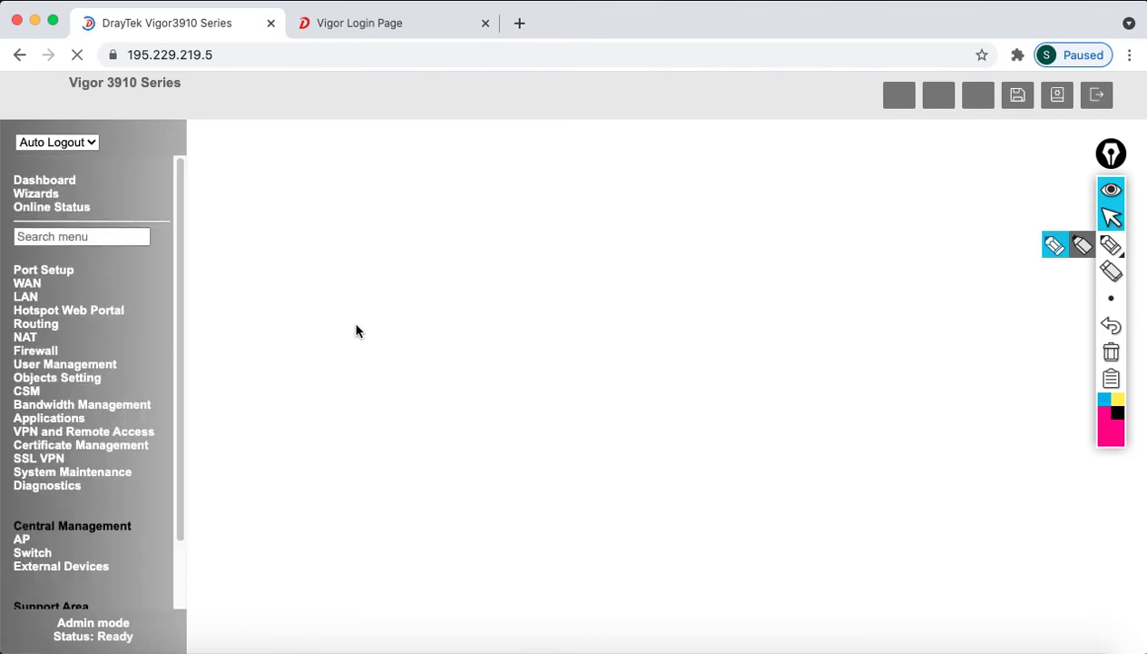
Dismiss the default-password warning and set Auto Logout to Off
left_click(726, 177)
left_click(67, 138)
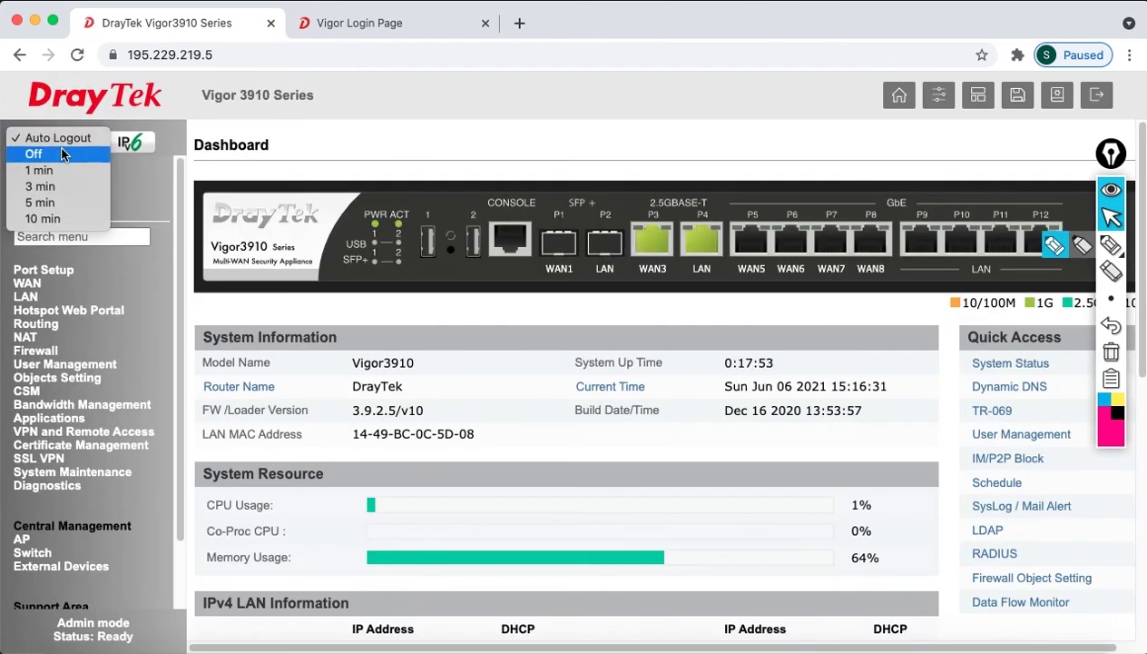
left_click(60, 153)
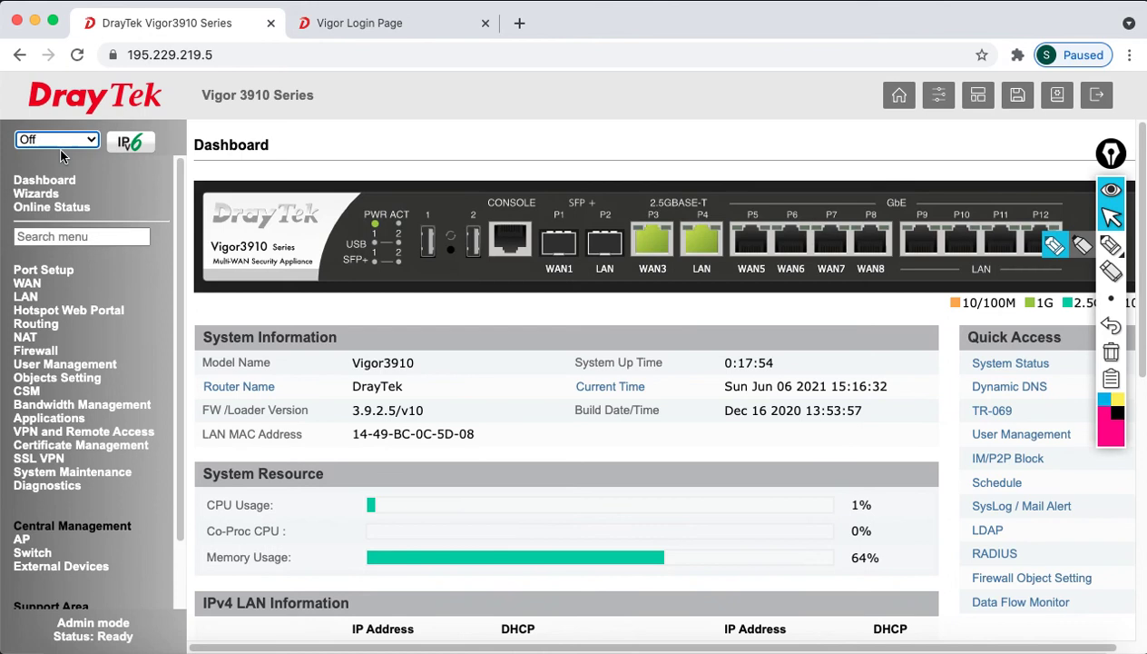
Disable LAN-to-LAN profile 1 TO_2962 and apply the profile list
left_click(59, 433)
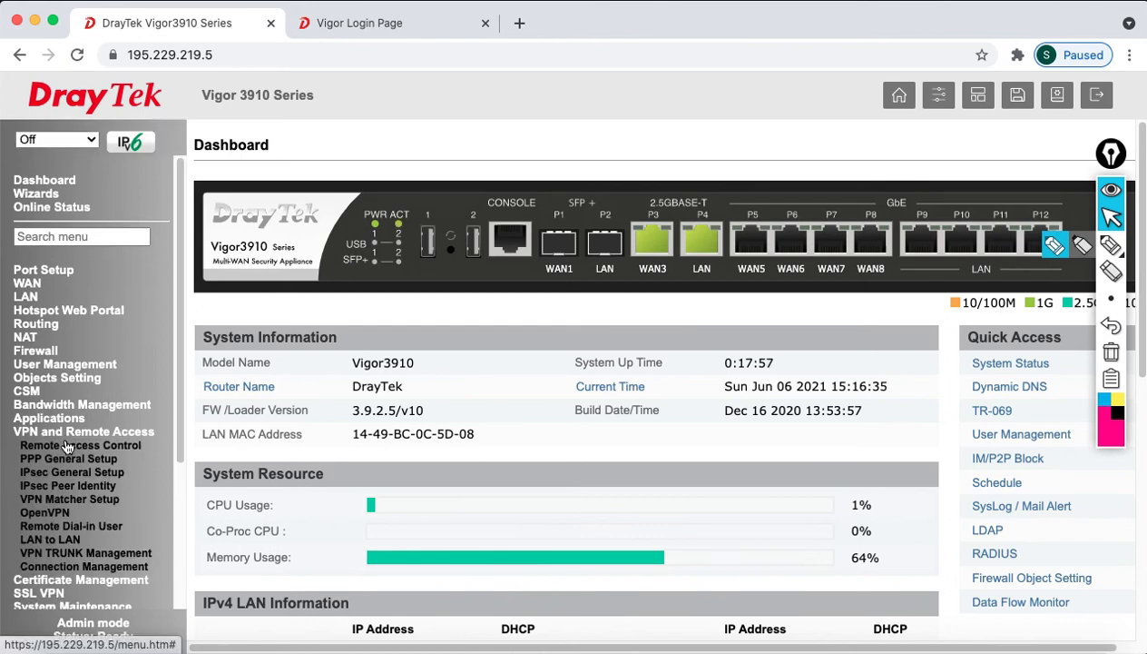
left_click(55, 540)
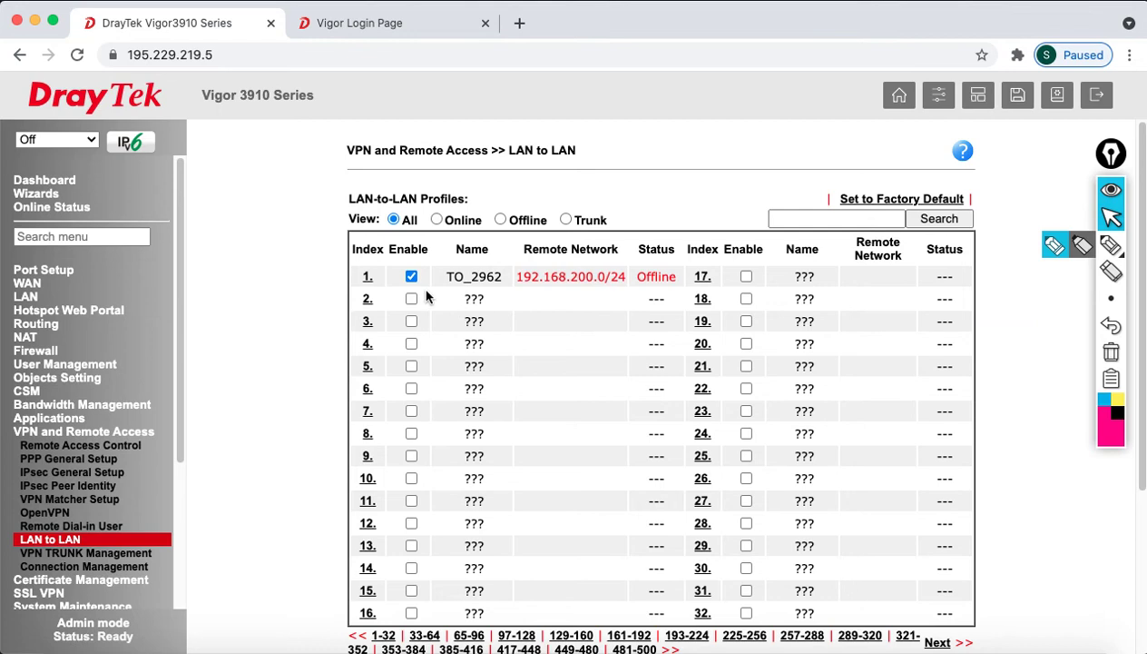
left_click(411, 278)
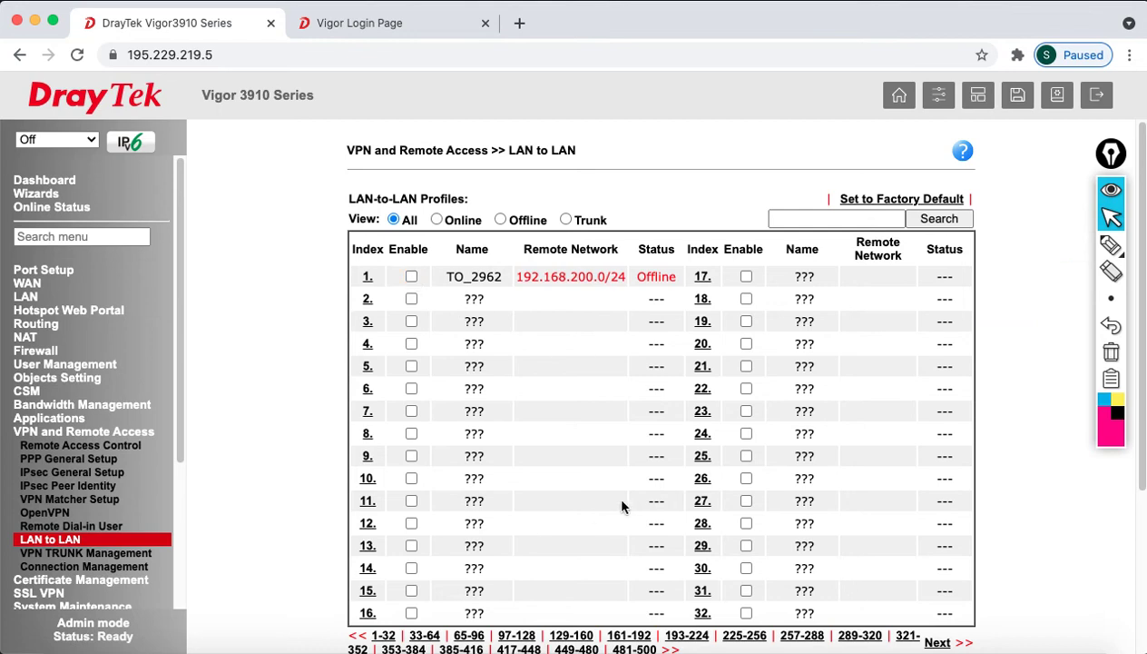
scroll(623, 507, "down", 3)
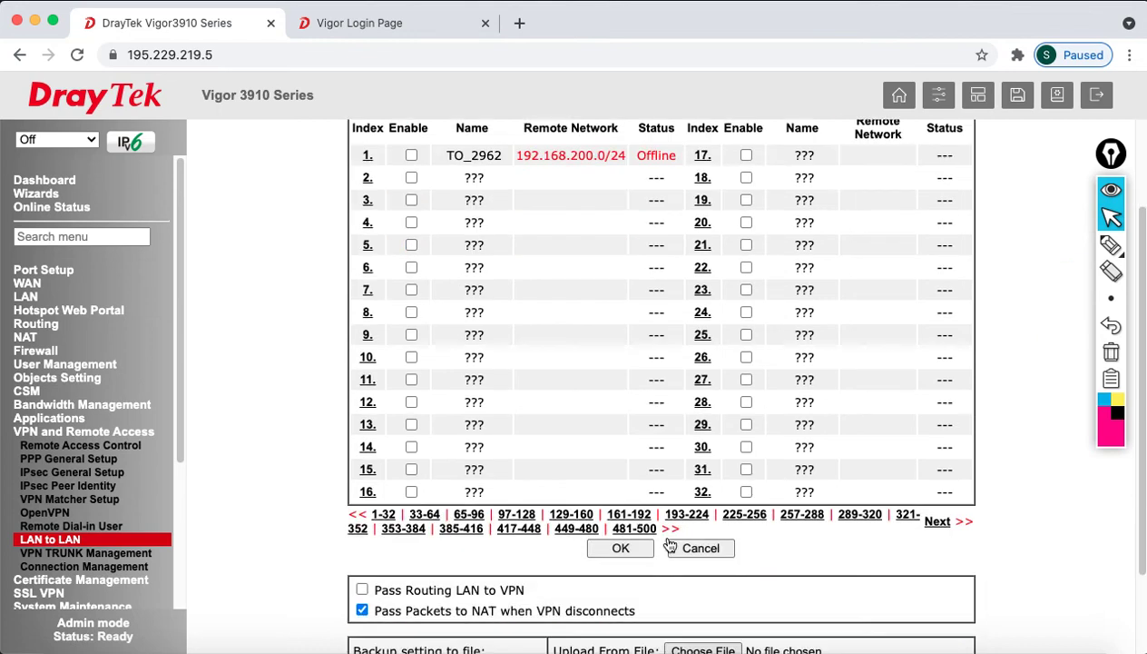
left_click(622, 552)
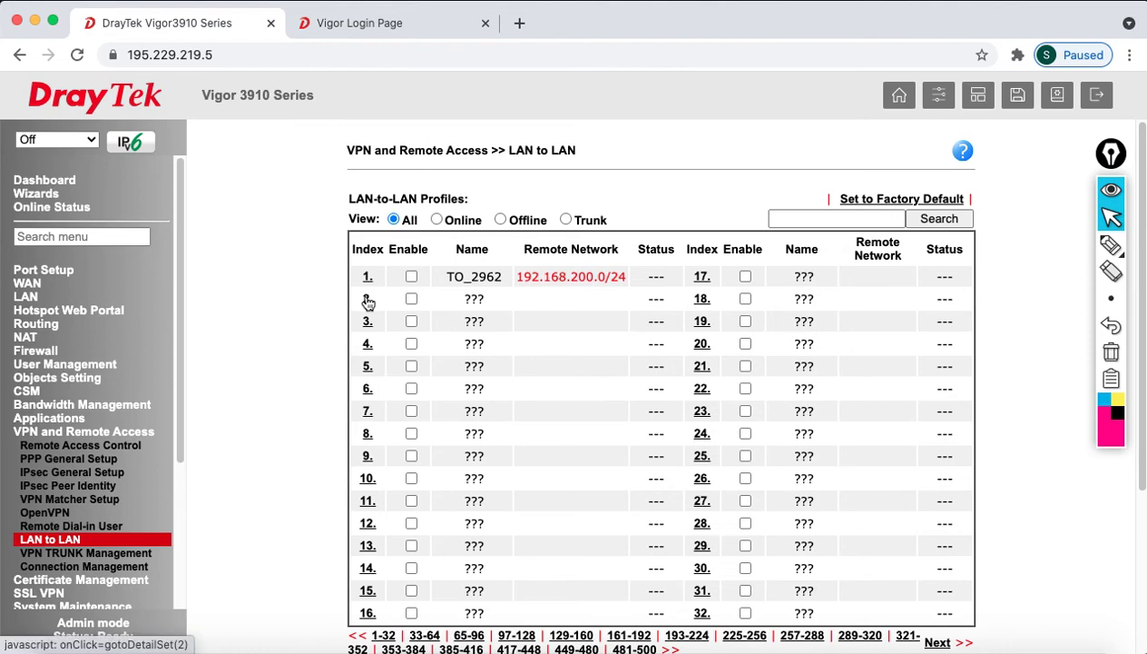
left_click(367, 300)
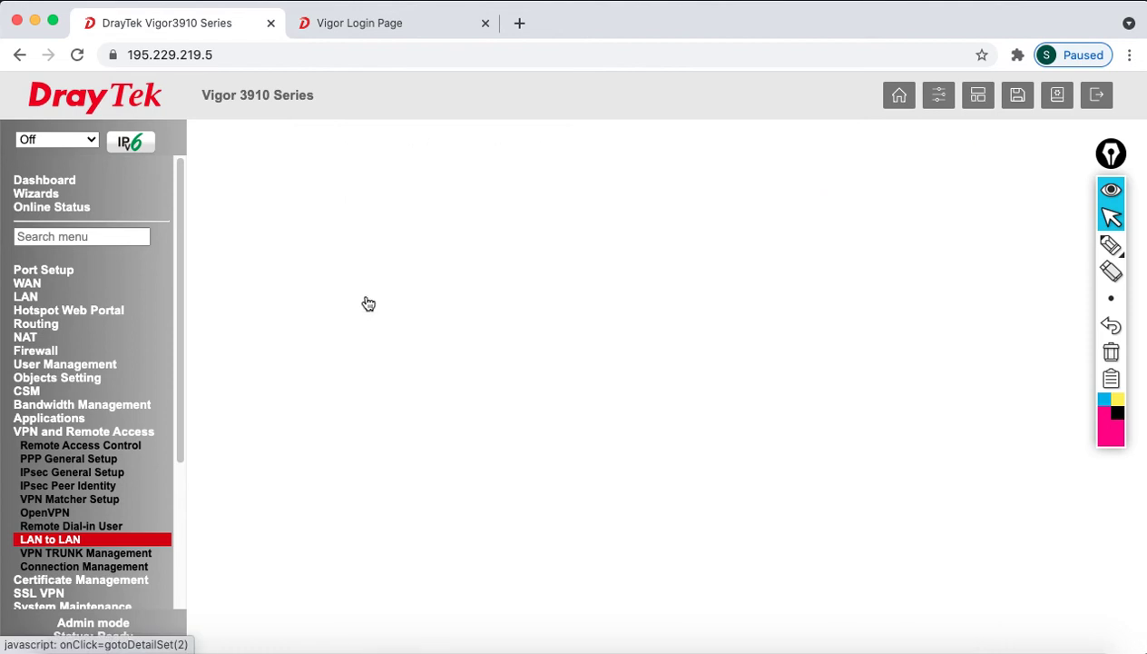
Enable profile 2 as TO_2962V2, Dial-in only, dialing out through WAN3 First
left_click(292, 250)
double_click(512, 227)
type("TO_2962V2")
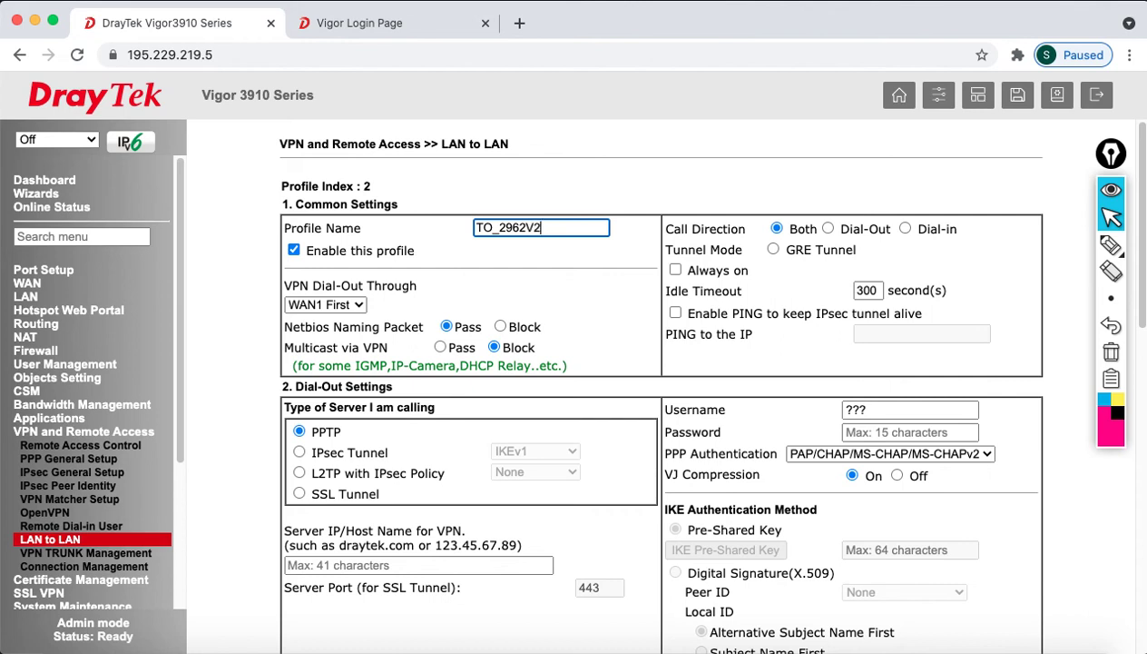
left_click(905, 230)
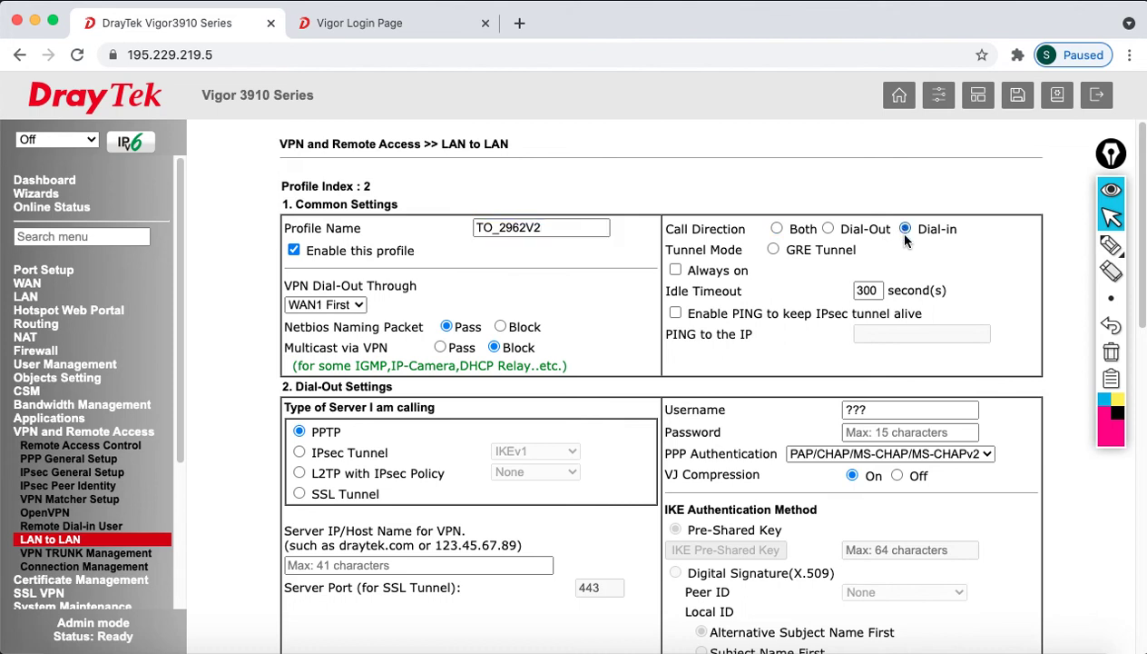
left_click(324, 304)
left_click(328, 335)
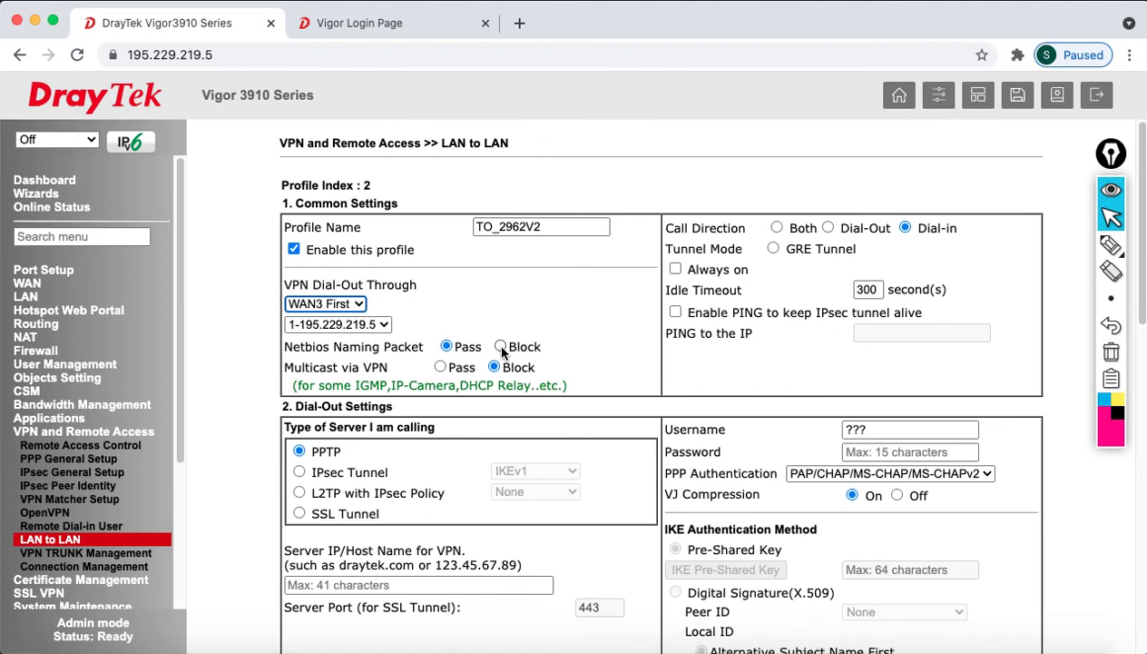
scroll(502, 354, "down", 3)
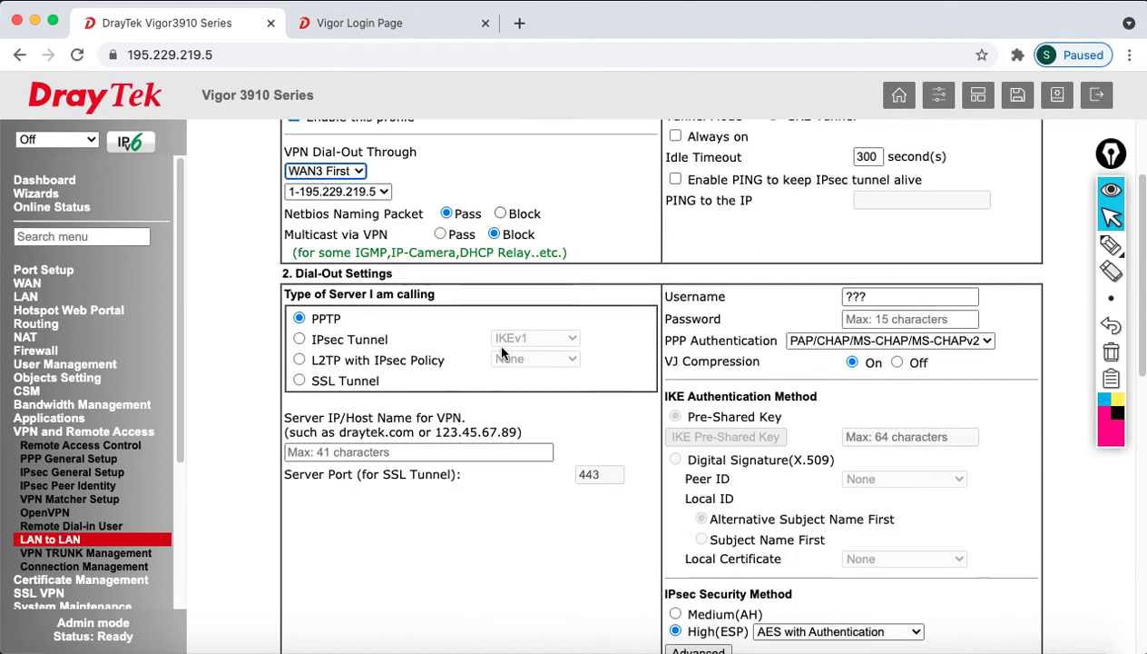
left_click(299, 274)
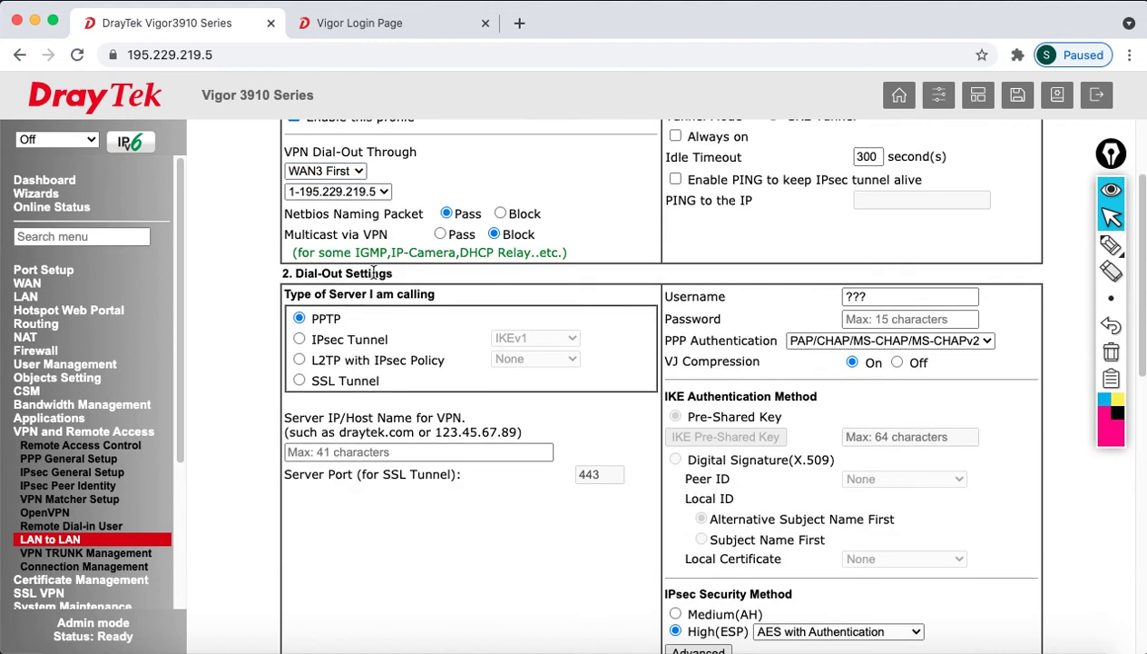
Untick IPsec XAuth, L2TP with IPsec Policy and SSL Tunnel dial-in, leaving only the IKEv2 IPsec tunnel
scroll(389, 394, "down", 10)
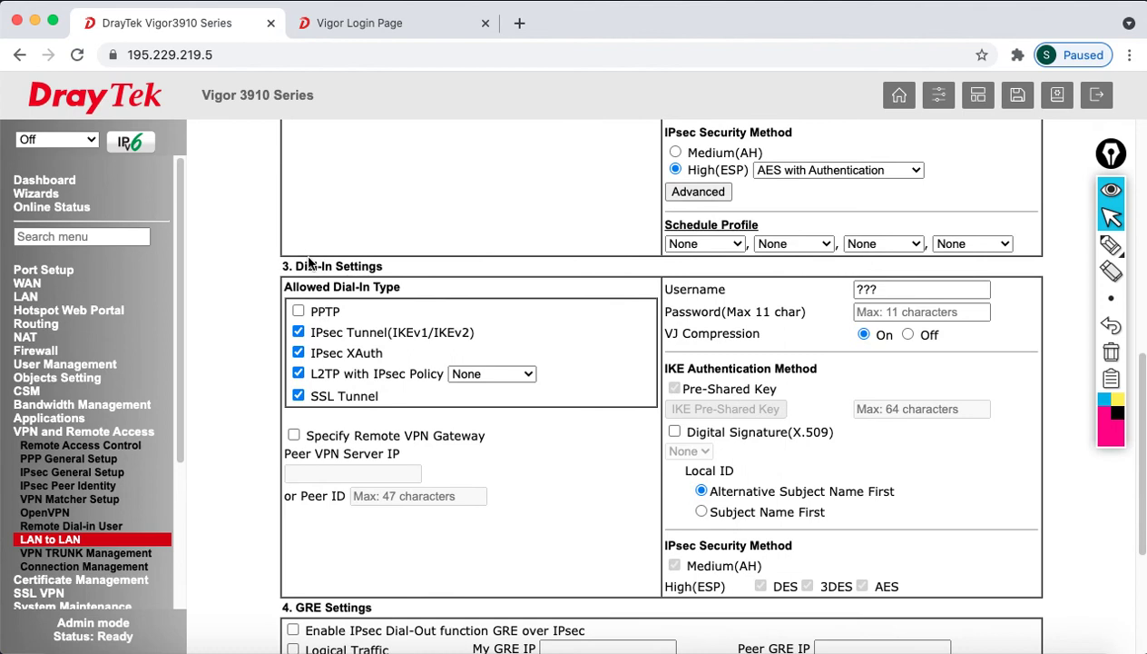
left_click_drag(282, 266, 311, 264)
left_click(311, 263)
scroll(388, 295, "up", 13)
scroll(428, 401, "down", 10)
scroll(431, 406, "down", 3)
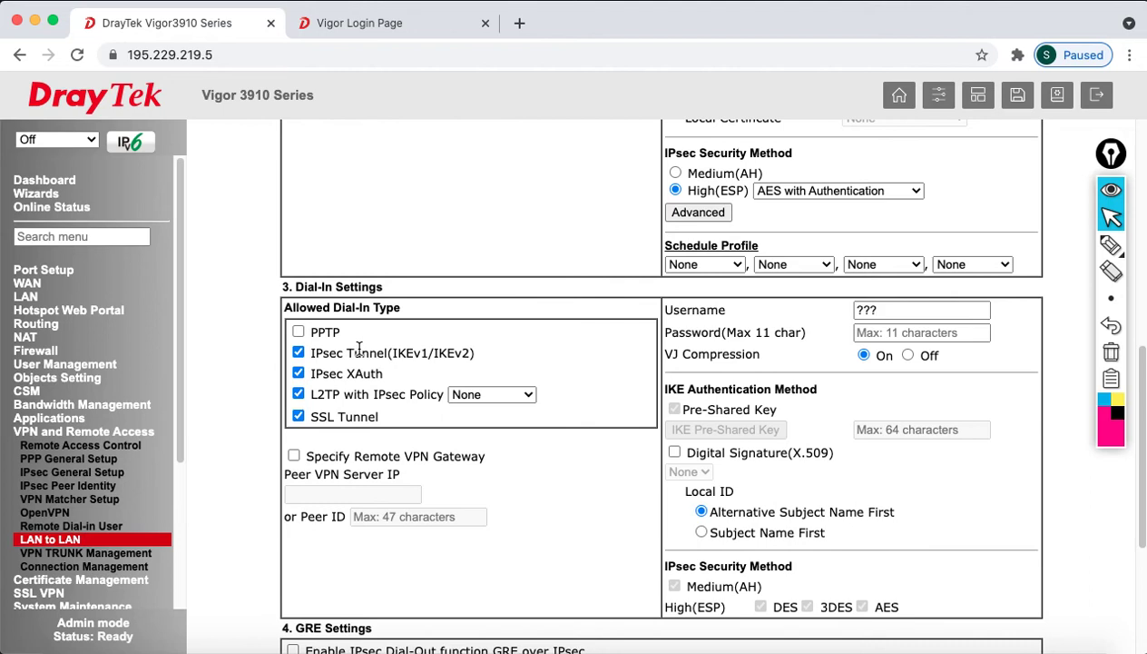
left_click(298, 372)
left_click(298, 393)
left_click(298, 415)
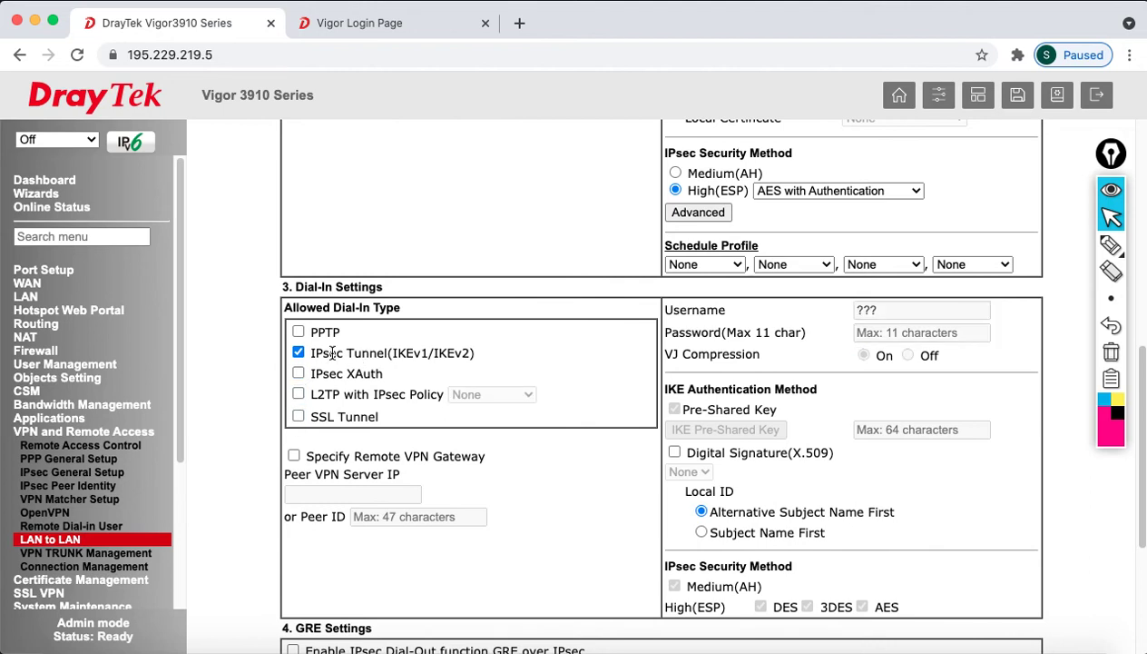
left_click_drag(332, 353, 481, 361)
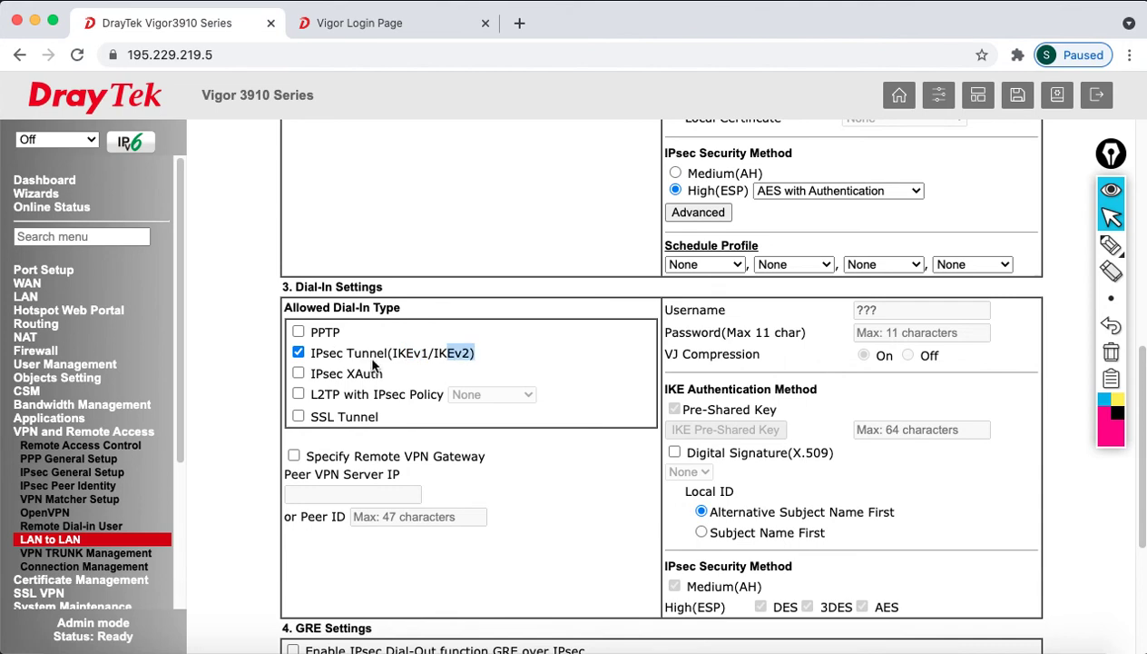
Specify remote VPN gateway 195.229.219.10 and bring up the IKE pre-shared key window
left_click(293, 455)
left_click(343, 496)
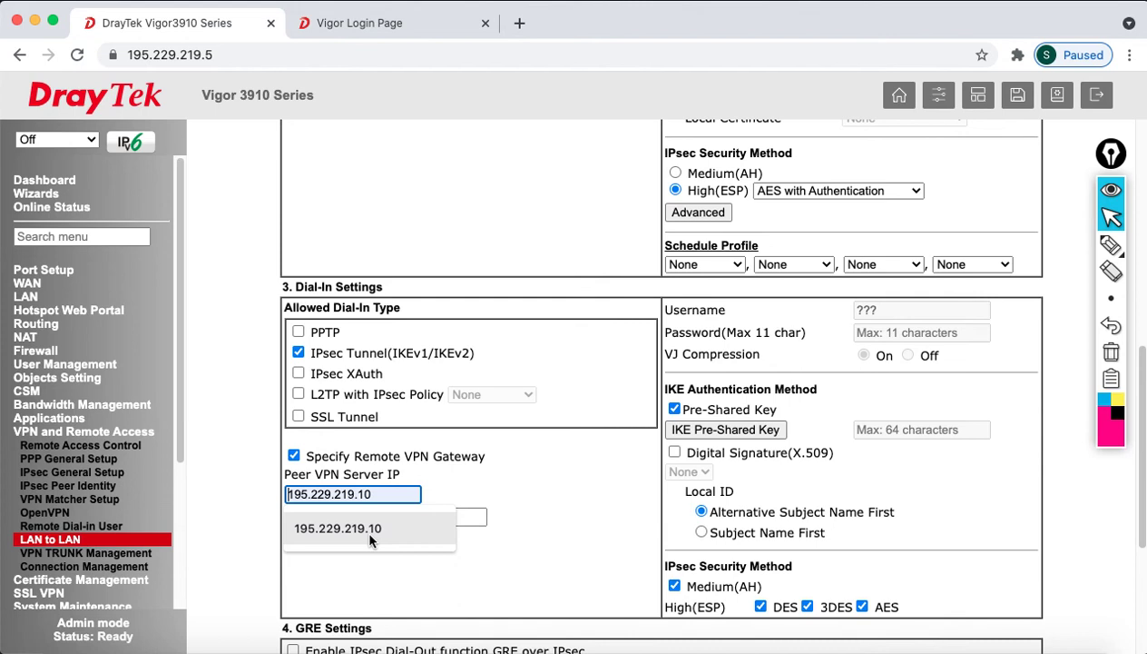
left_click(370, 534)
left_click(682, 430)
left_click_drag(576, 295, 576, 427)
left_click(560, 190)
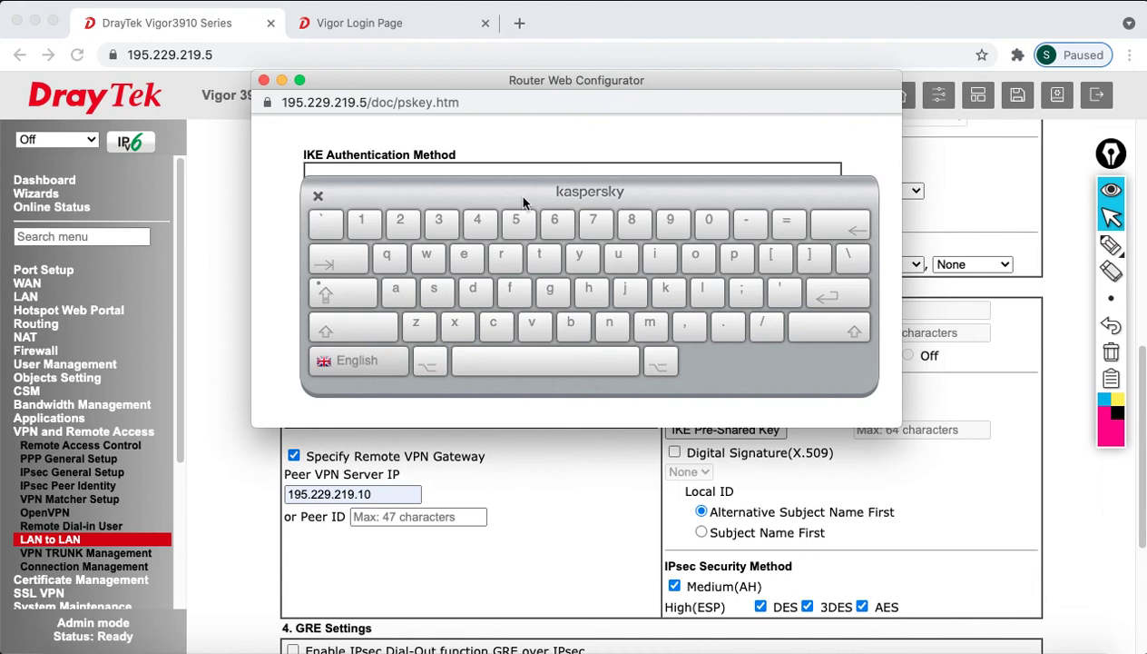
Enter and confirm the IKE pre-shared key, then save it
left_click(316, 196)
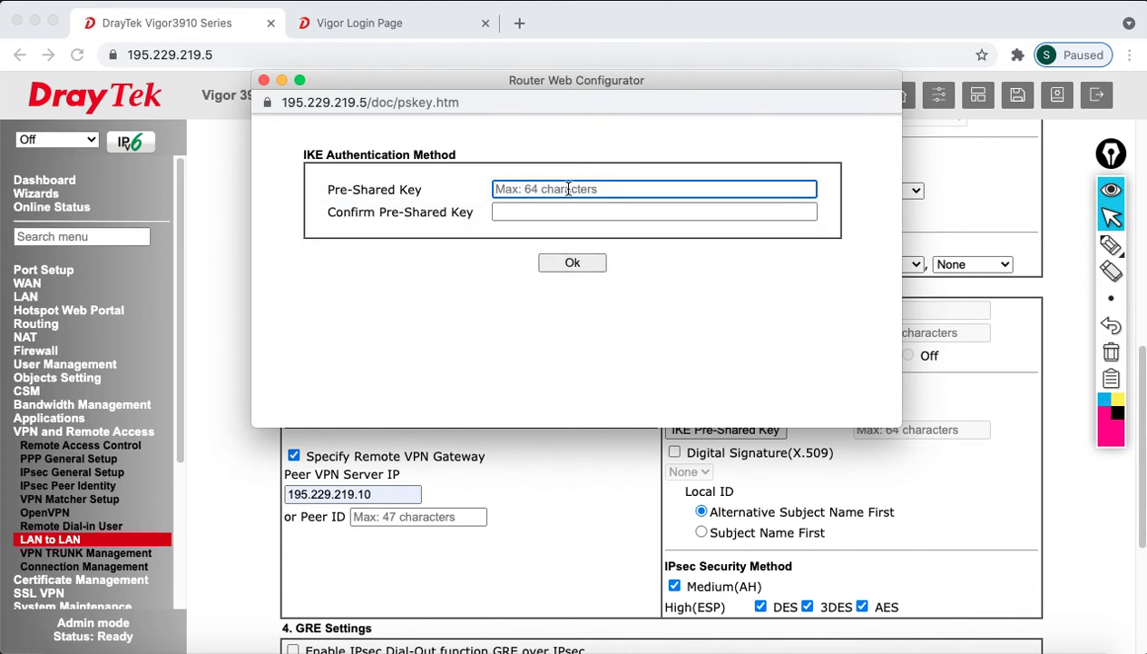
type("a")
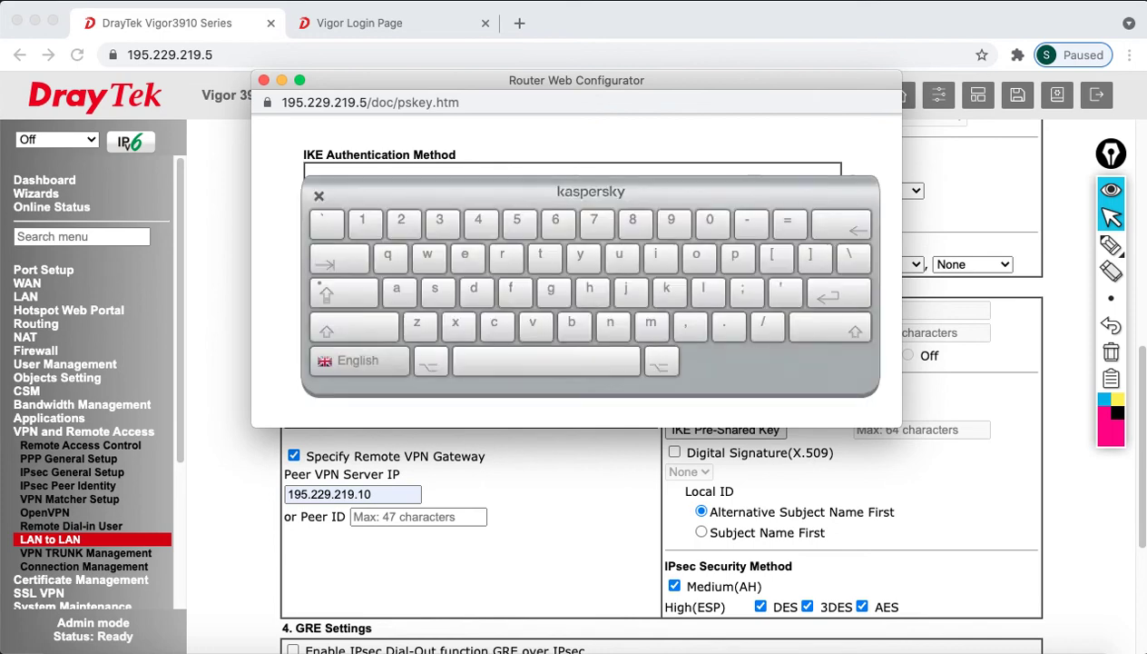
left_click(319, 195)
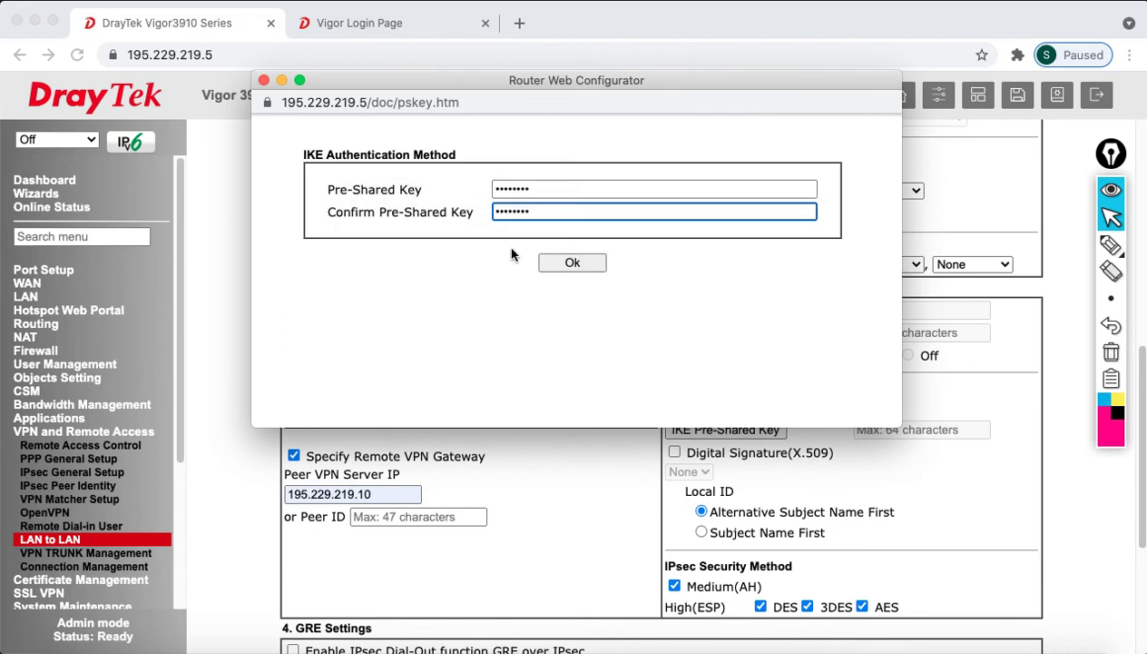
left_click(568, 261)
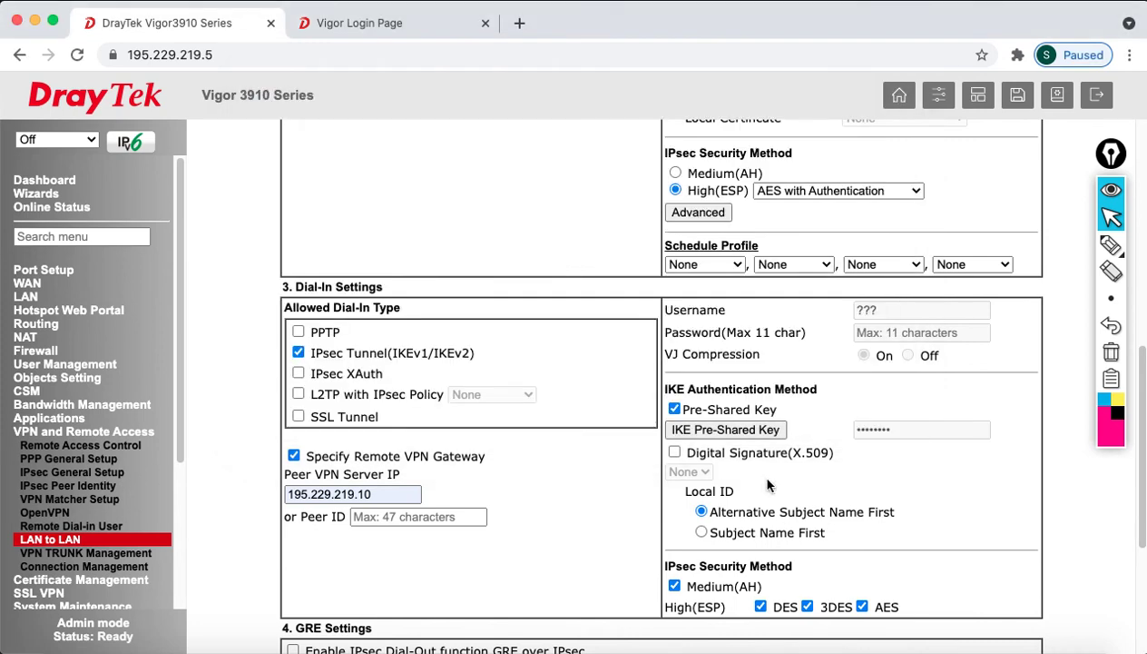
Set Remote Network IP to 192.168.200.1/24 and bring up the extra remote networks window
scroll(799, 525, "down", 1)
scroll(799, 525, "down", 3)
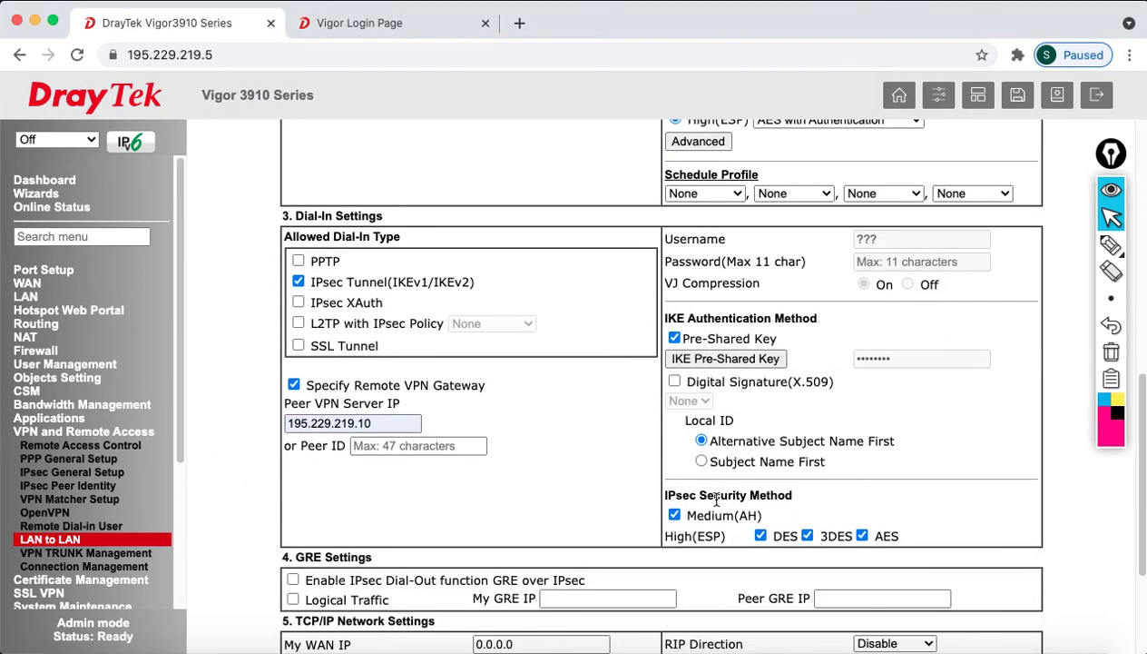
left_click_drag(714, 495, 786, 496)
scroll(781, 508, "down", 1)
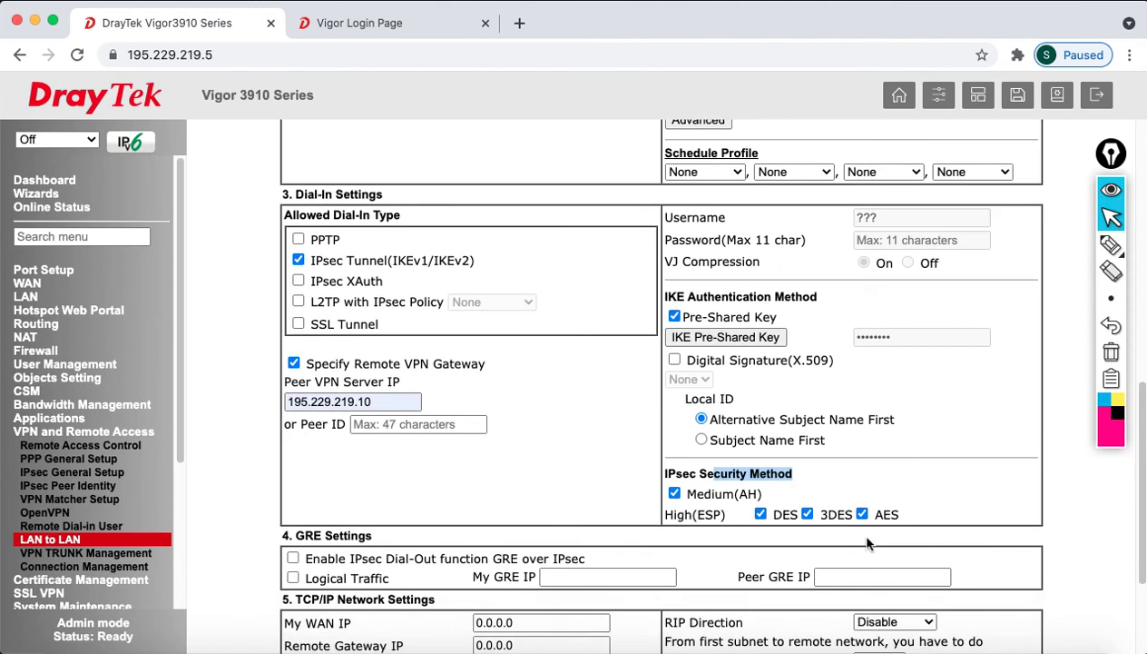
scroll(808, 533, "down", 1)
scroll(807, 540, "down", 3)
left_click_drag(543, 495, 448, 499)
type("192.")
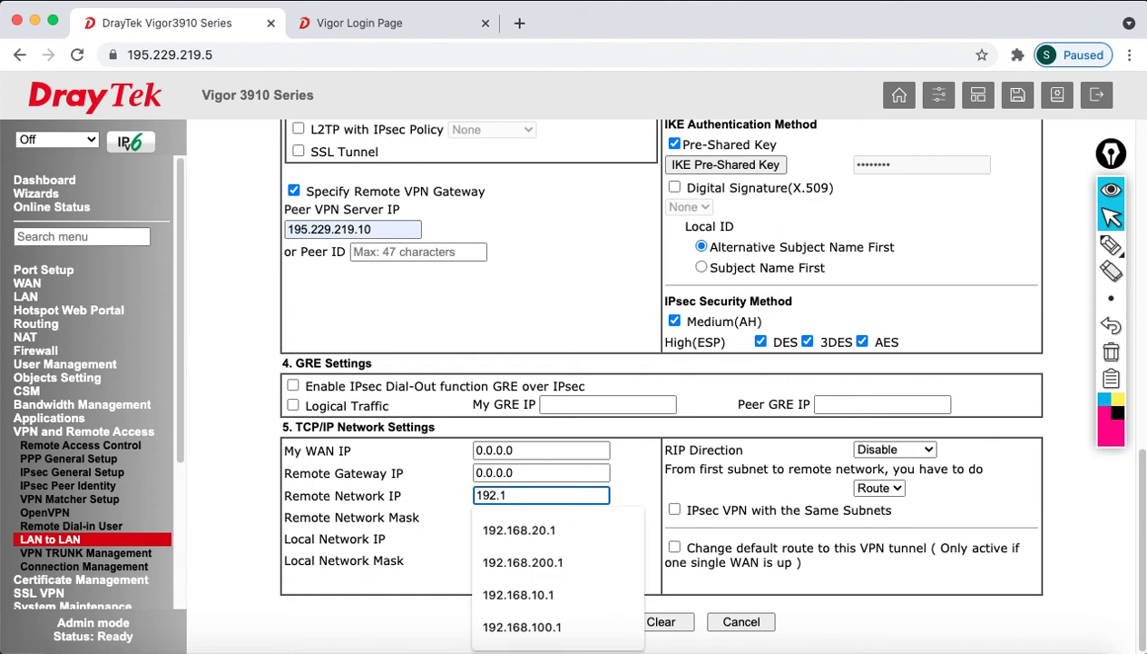
type("168.200.1")
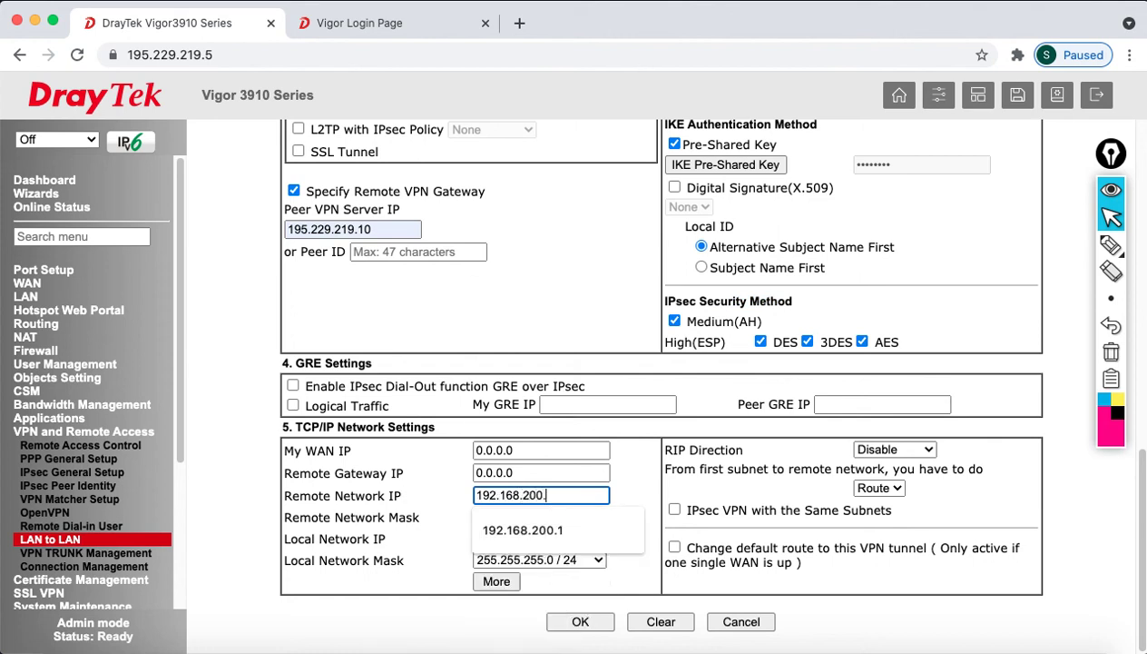
left_click(497, 585)
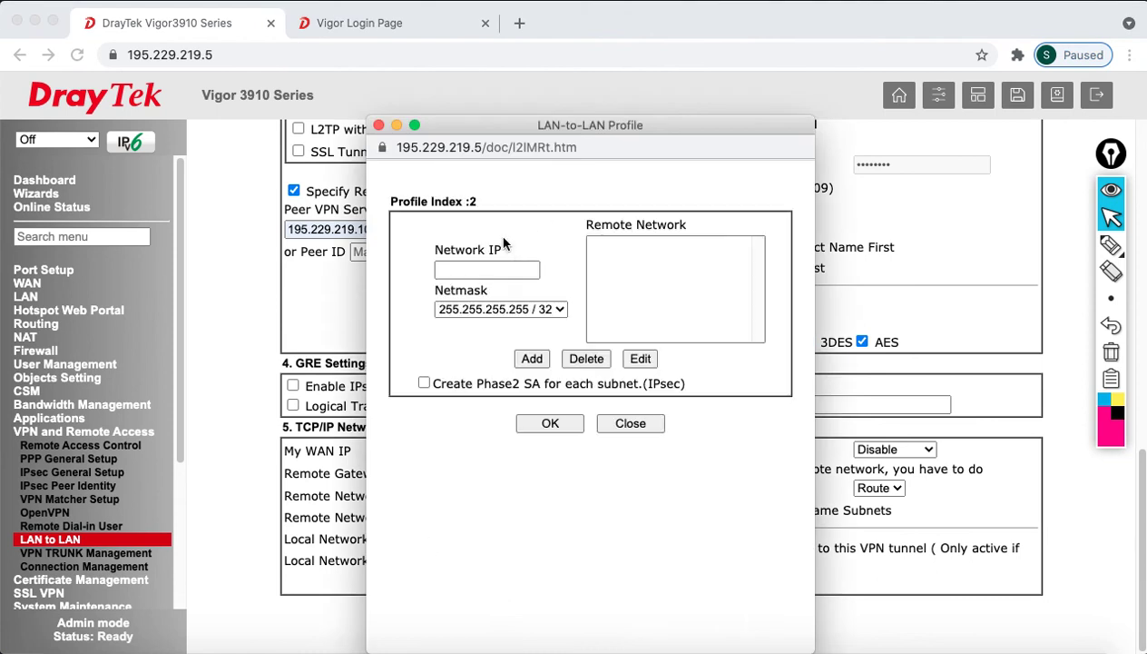
Add 192.168.30.1 with mask 255.255.255.0 (/24) as an extra remote network
left_click(493, 265)
type("192.168.30.1")
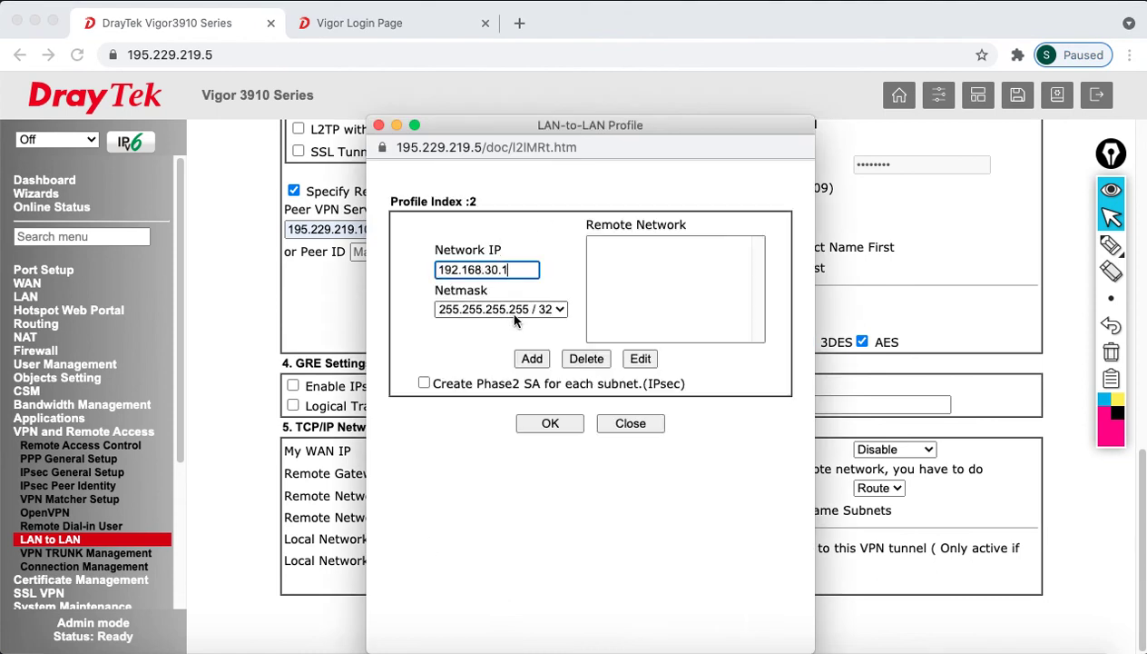
left_click(508, 309)
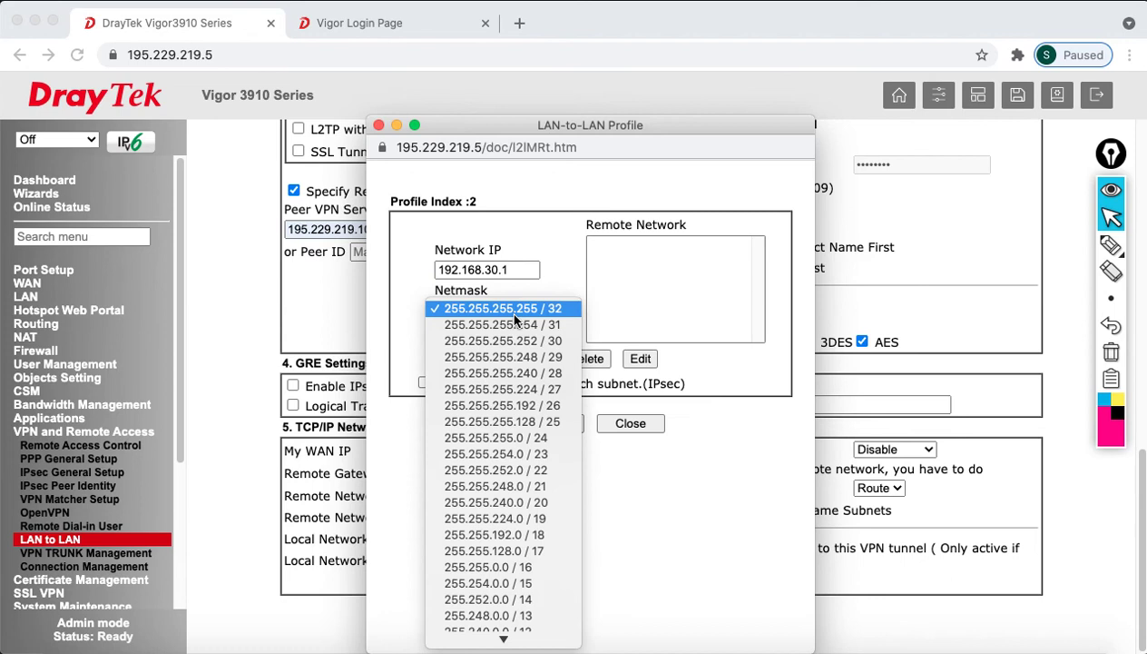
left_click(537, 439)
left_click(533, 359)
left_click(548, 424)
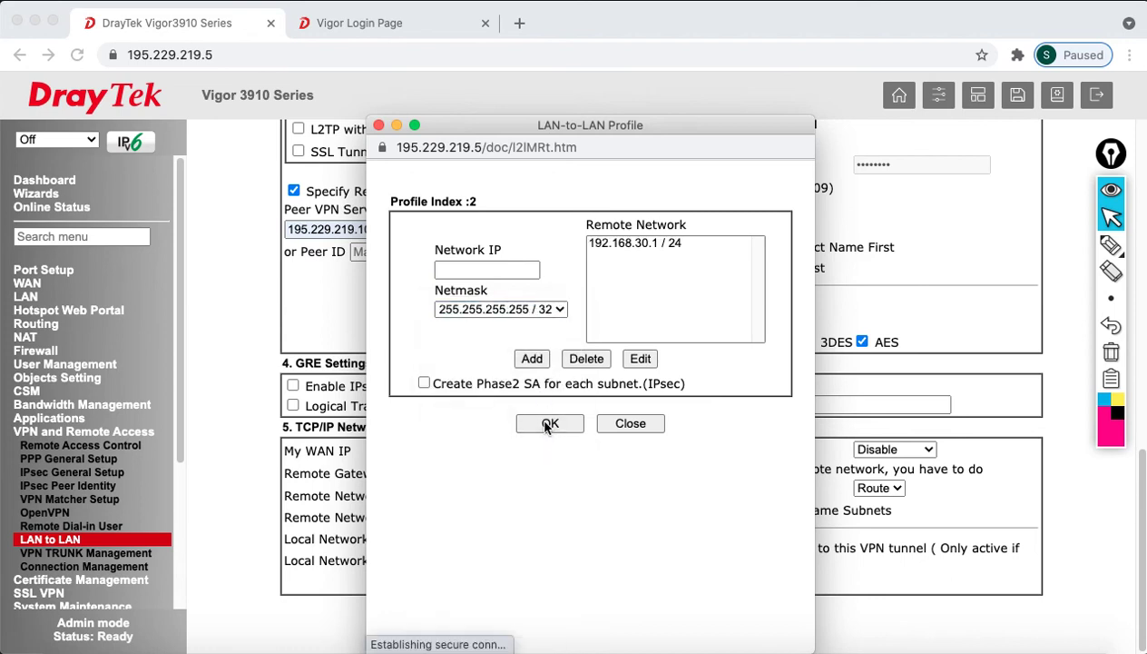
left_click(621, 424)
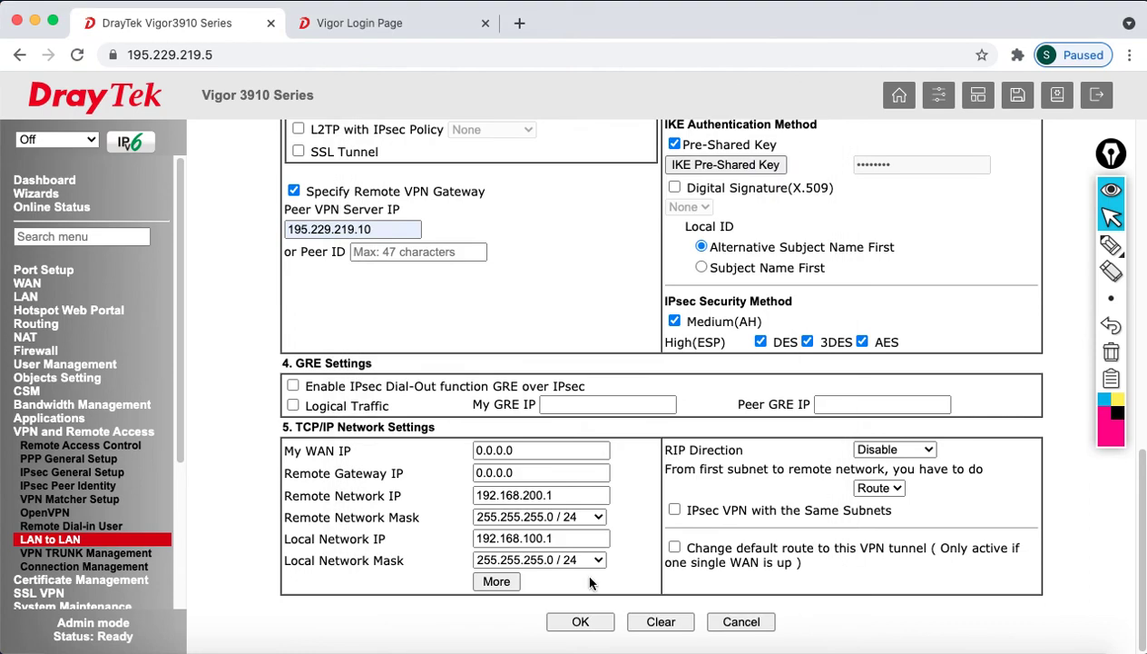
Save profile 2 TO_2962V2 and apply the LAN-to-LAN profile list
left_click(575, 623)
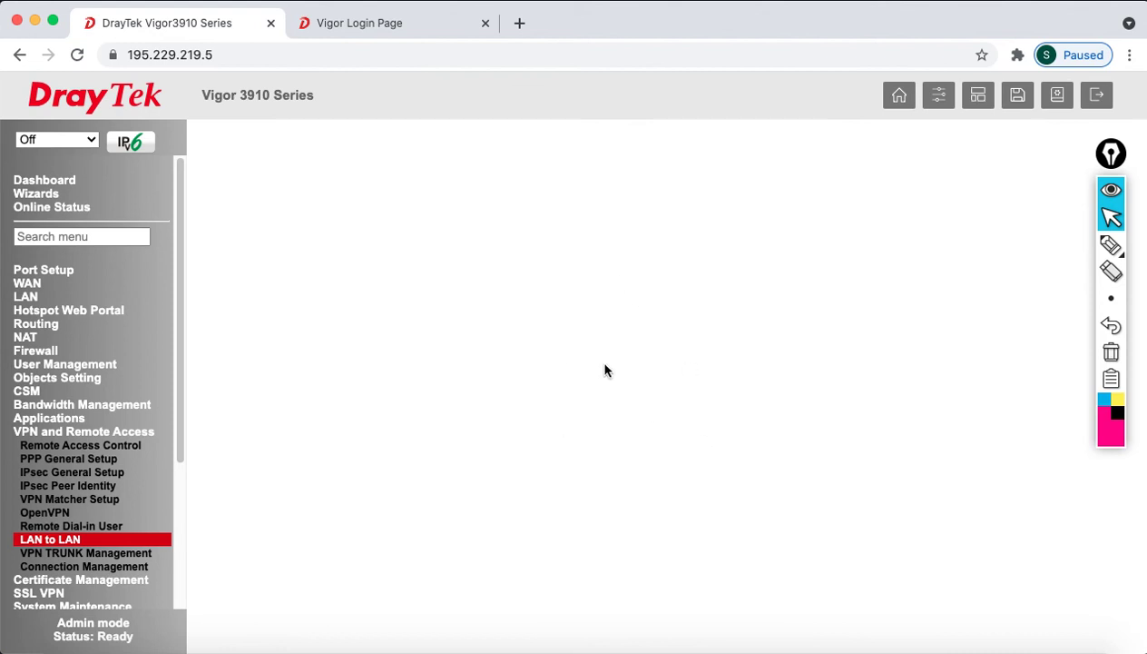
scroll(600, 408, "down", 4)
left_click(610, 513)
Log in to the Vigor 2962 with the admin username and the administrator password
left_click(367, 26)
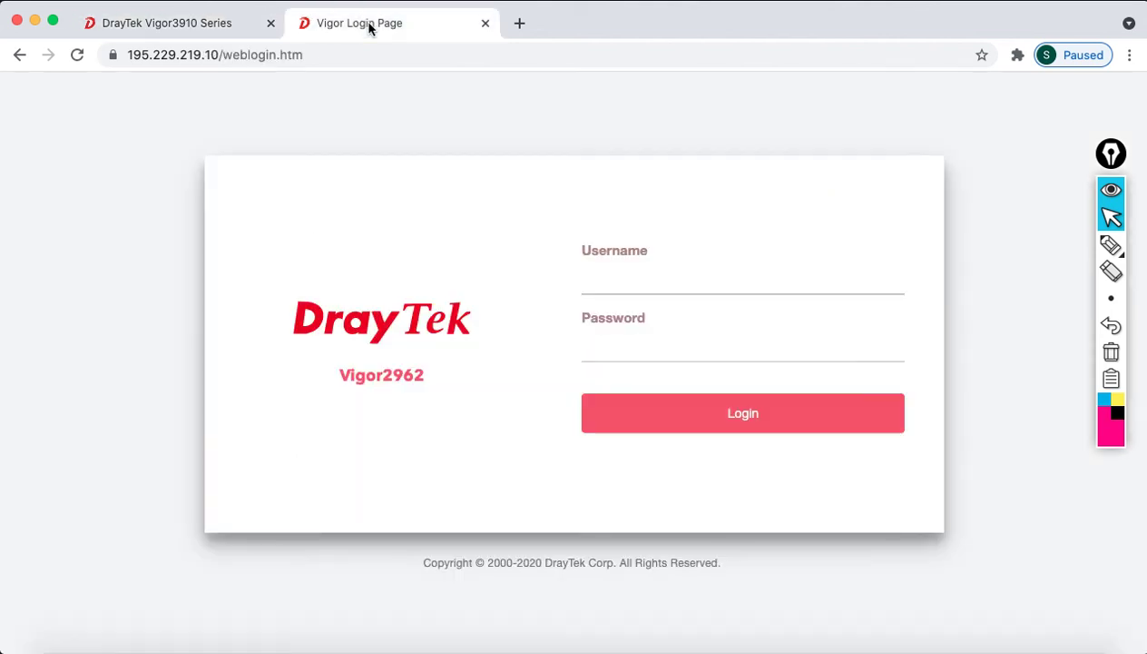
left_click(643, 264)
type("admin")
left_click(743, 346)
type("admin")
key("Return")
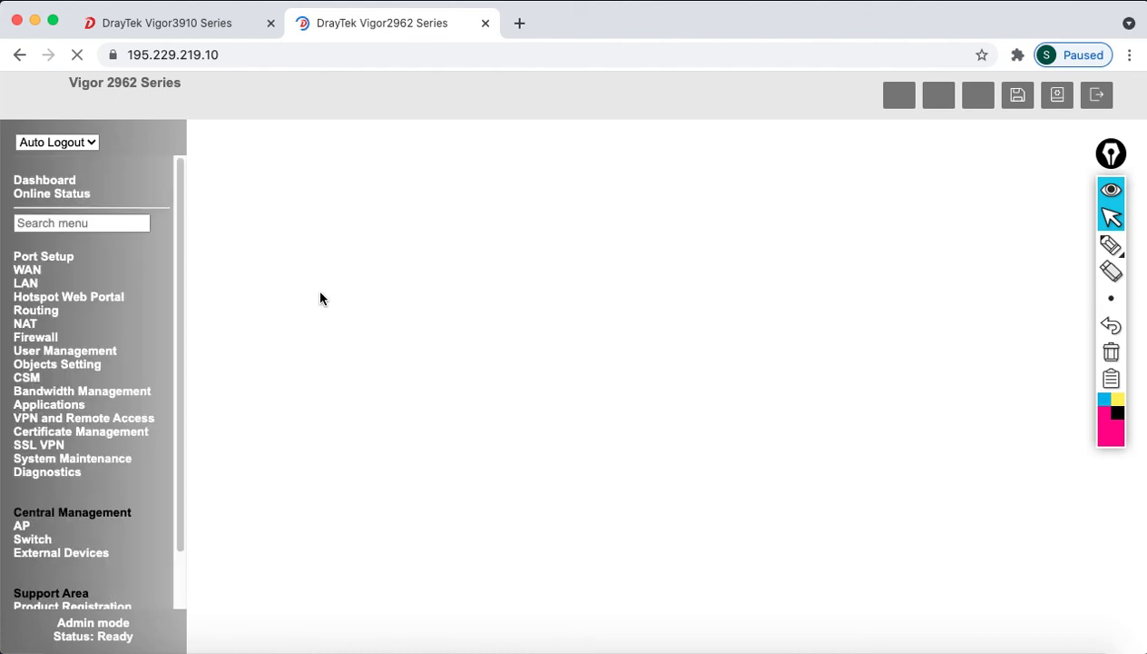
Dismiss the default-password warning and set Auto Logout to Off
left_click(726, 178)
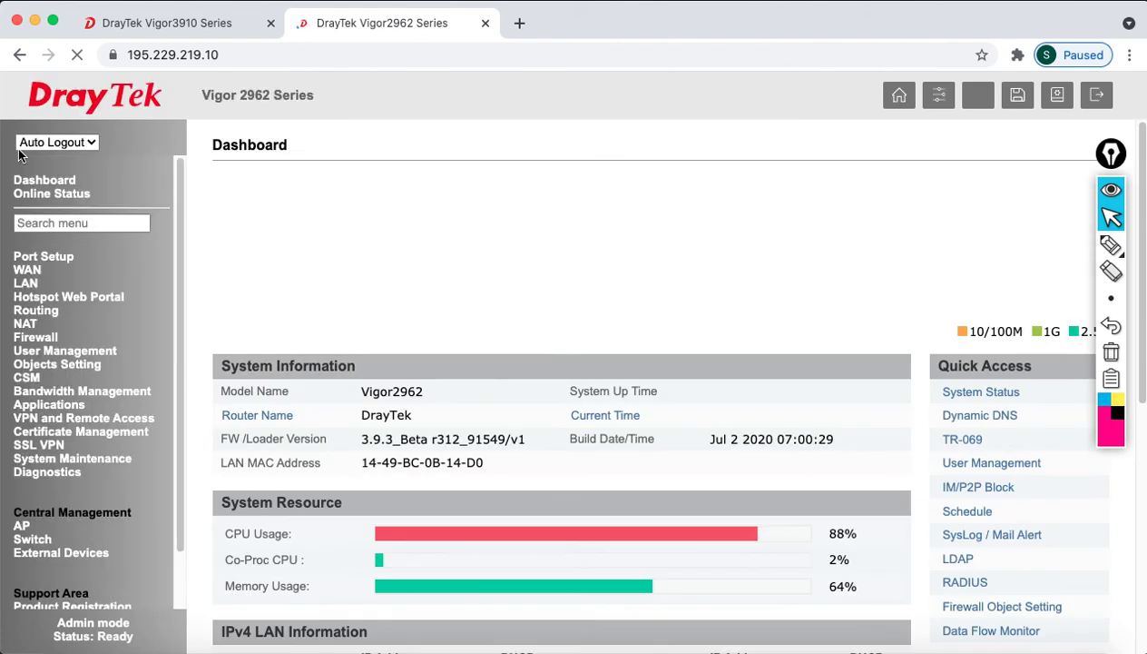
left_click(60, 143)
left_click(64, 158)
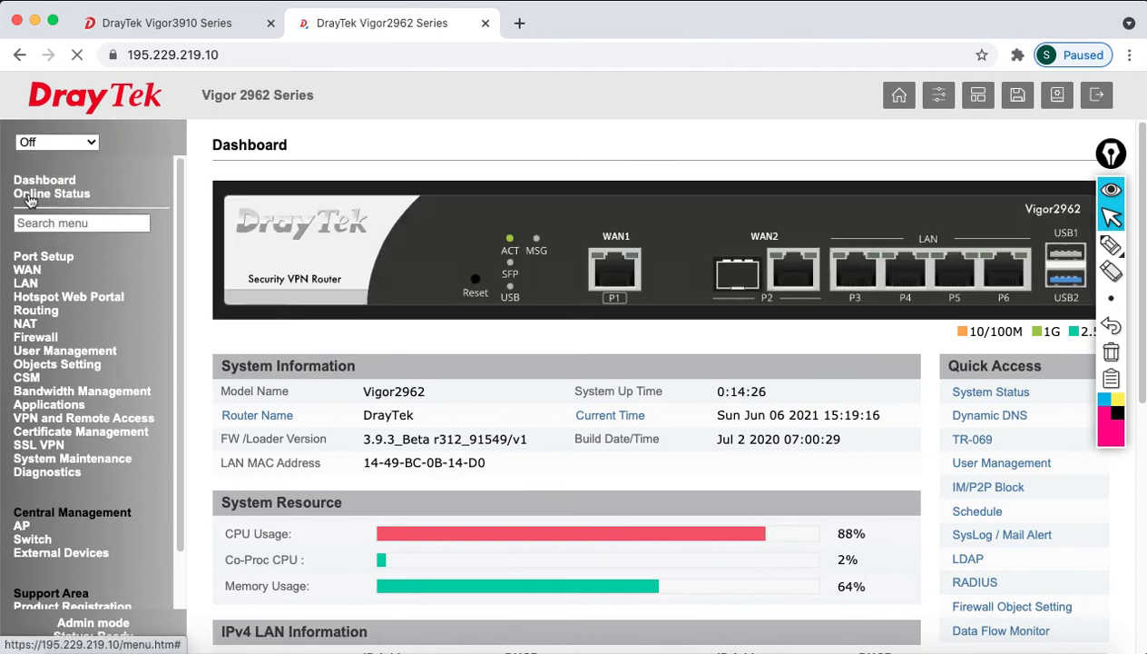
Save the LAN-to-LAN profile list with profile 1 TO_3915 disabled
left_click(101, 420)
left_click(73, 526)
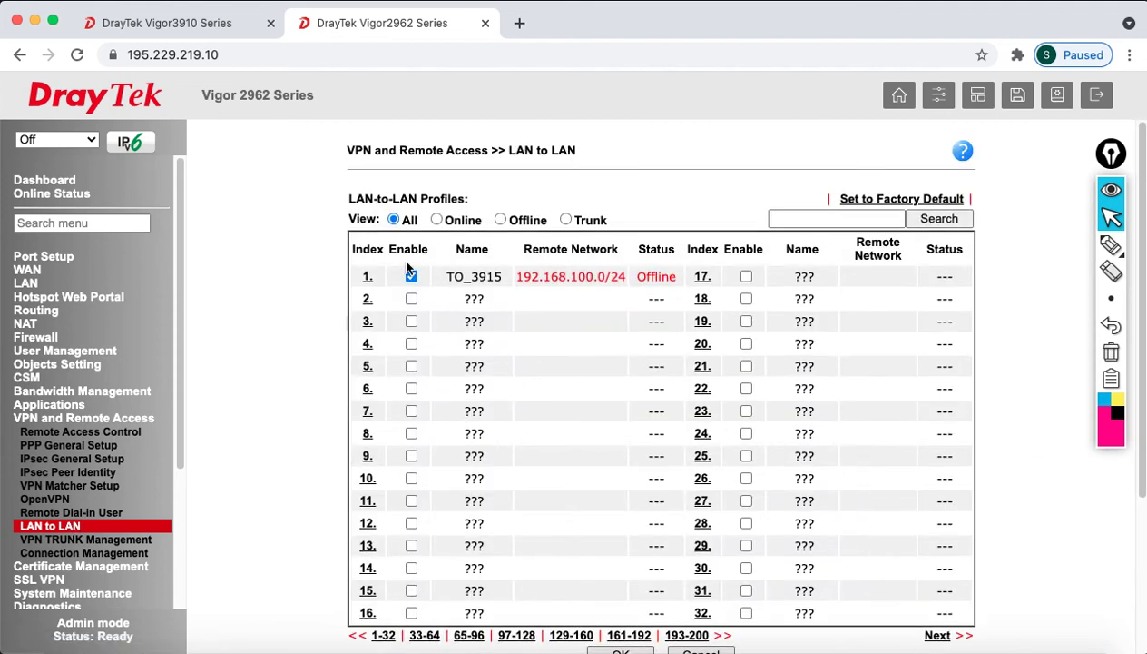
scroll(606, 490, "down", 3)
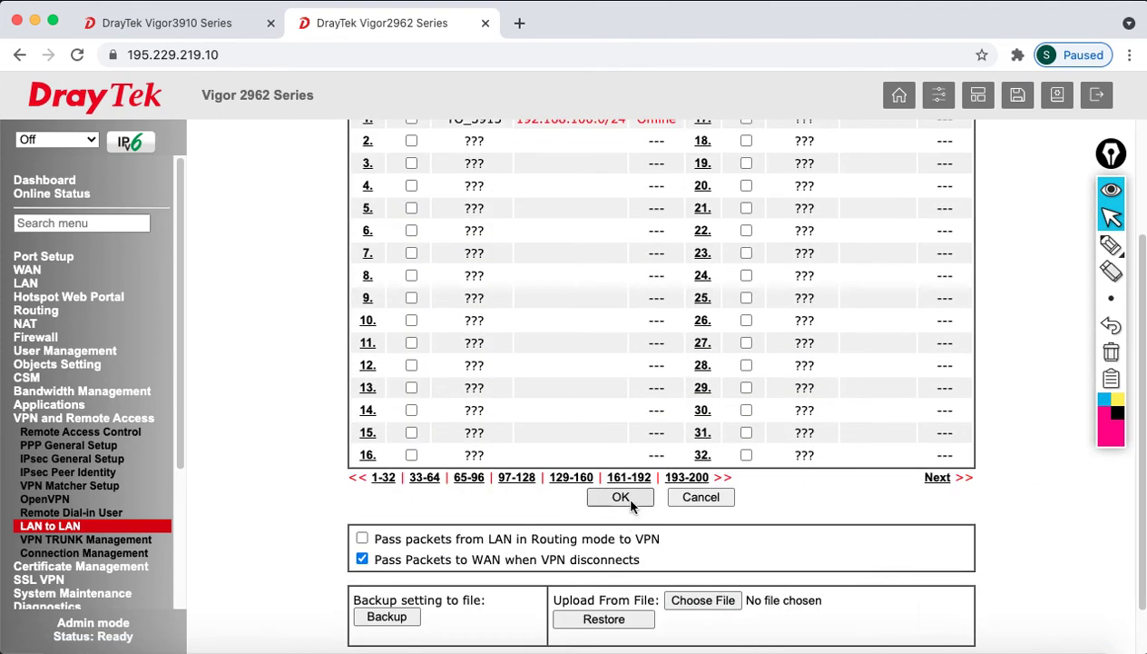
left_click(621, 497)
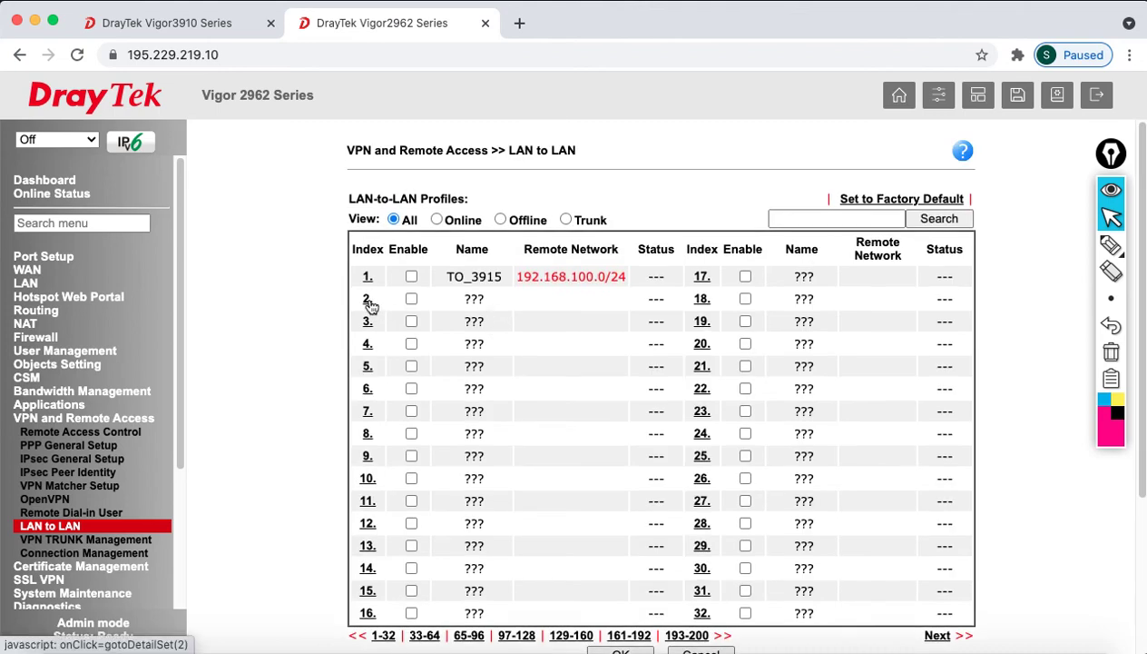
left_click(368, 301)
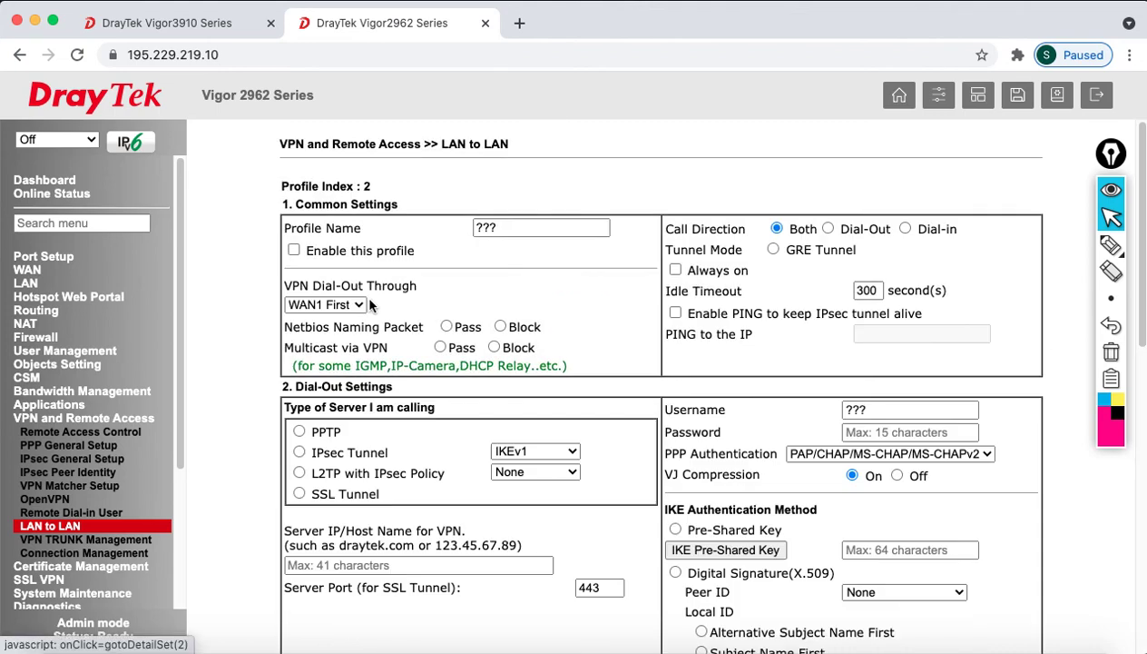
Enable profile 2 named TO_3910V2, set to Dial-Out with the tunnel Always on
left_click(294, 251)
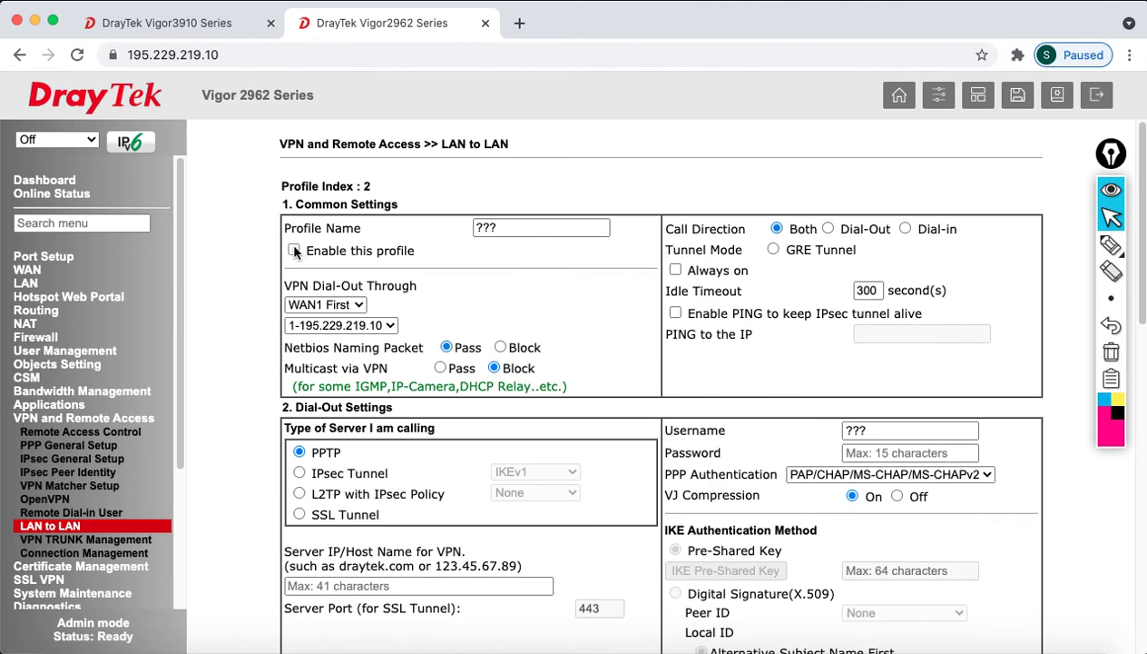
double_click(505, 228)
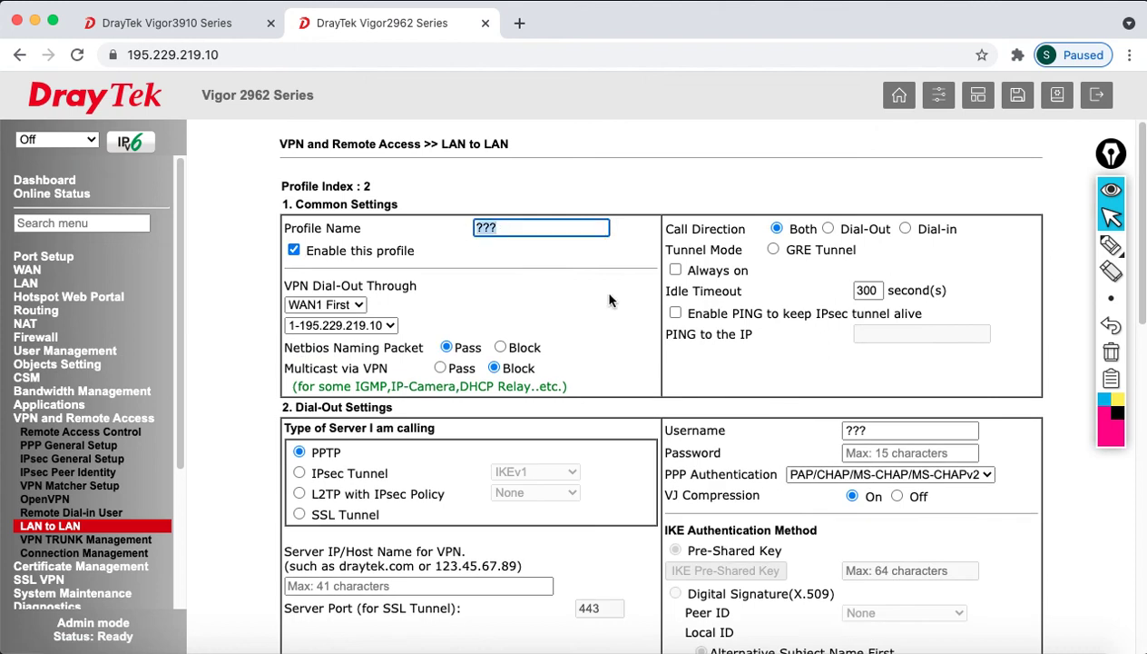
type("TO_3910")
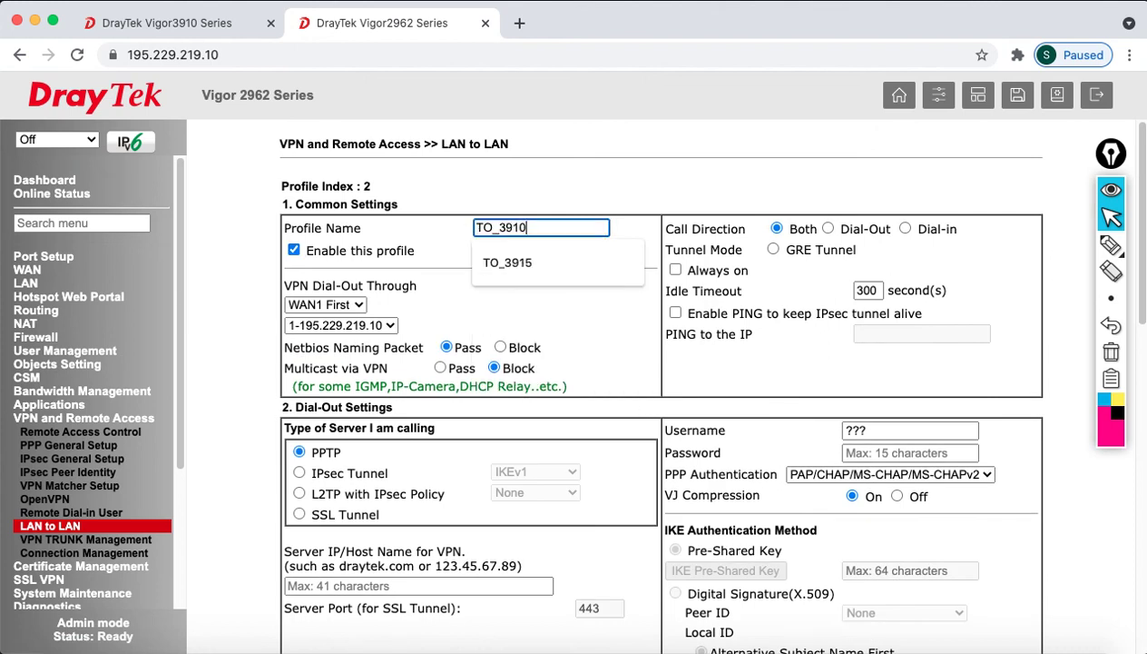
type("V2")
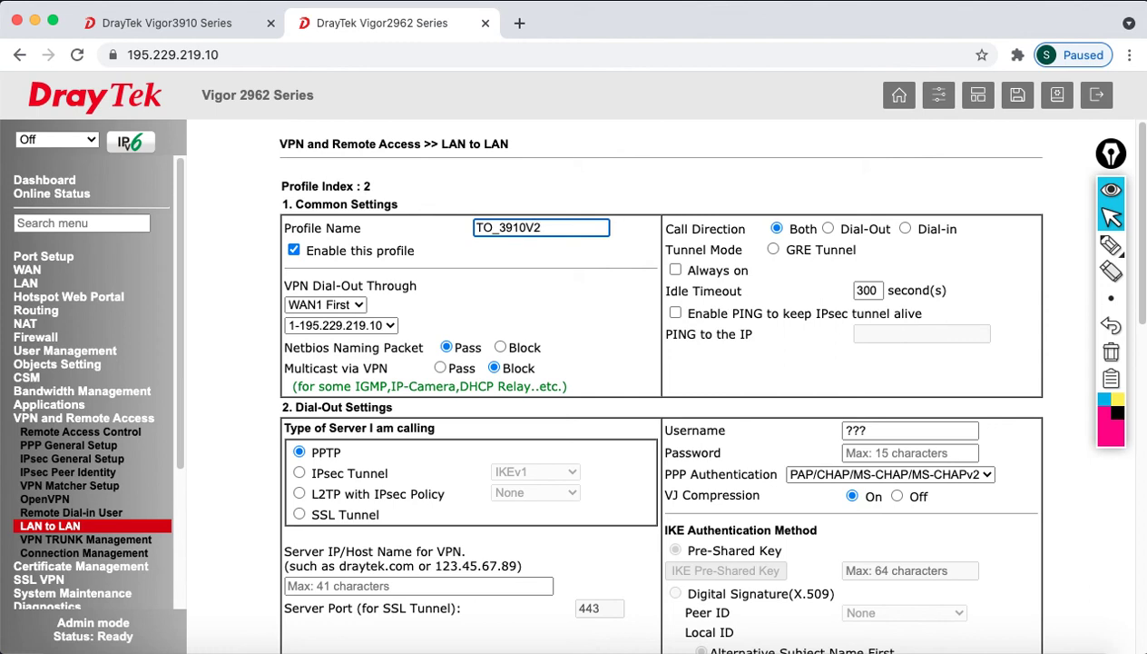
left_click(827, 230)
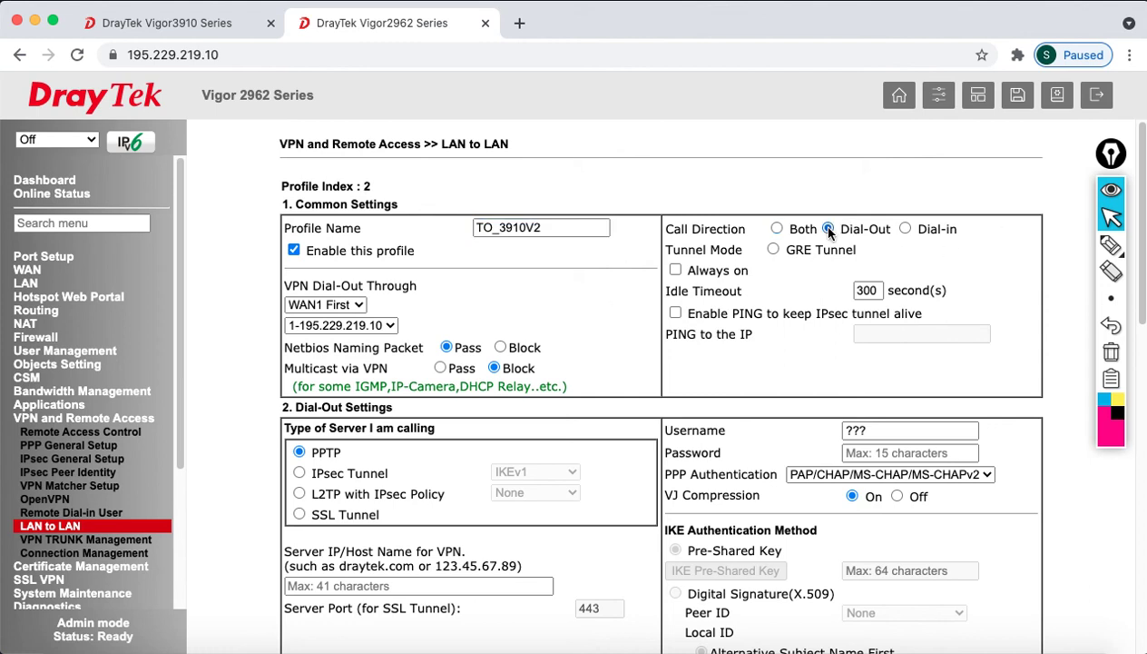
left_click(676, 271)
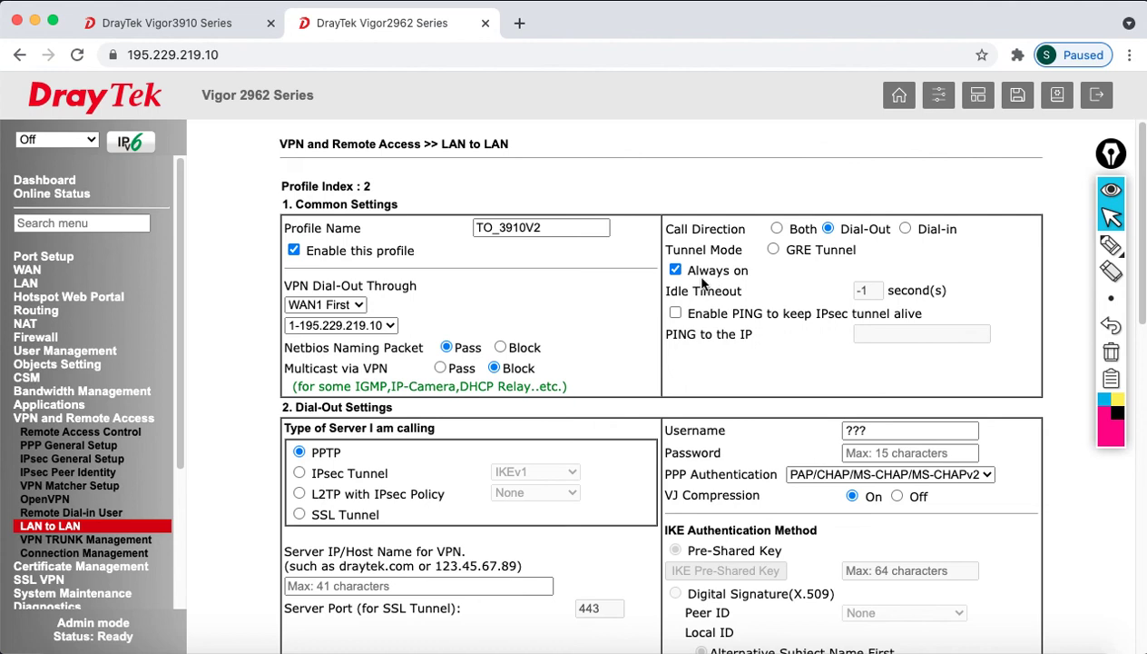
left_click_drag(686, 269, 766, 284)
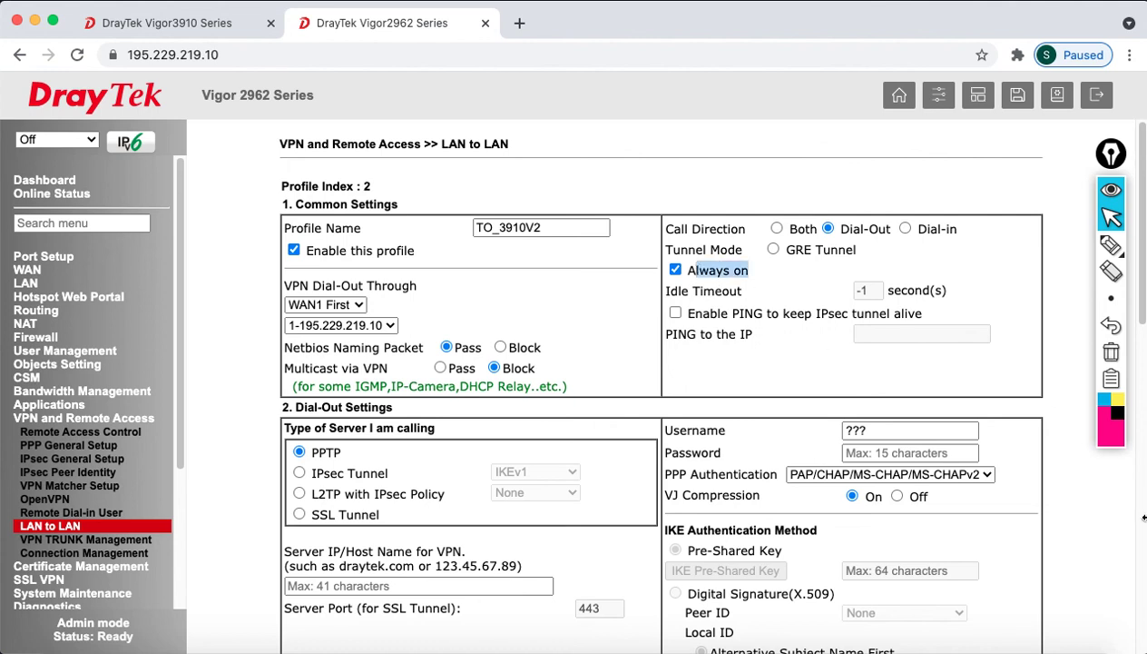
scroll(476, 473, "down", 3)
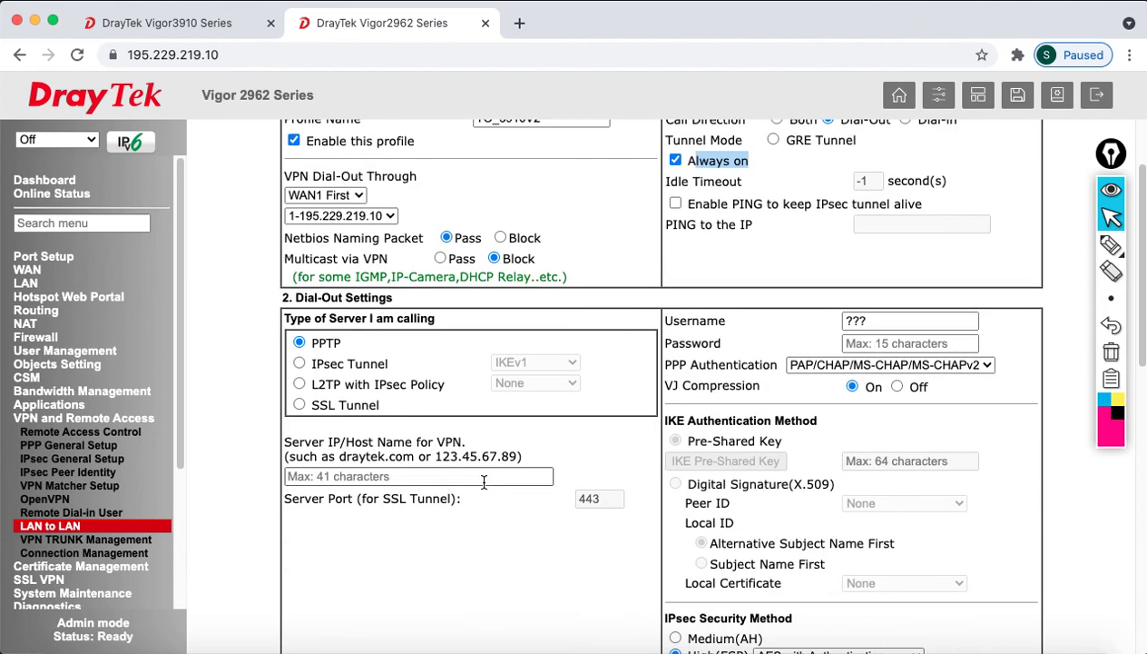
Set the dial-out type to IPsec Tunnel IKEv2 with server IP 195.229.219.5
left_click(299, 363)
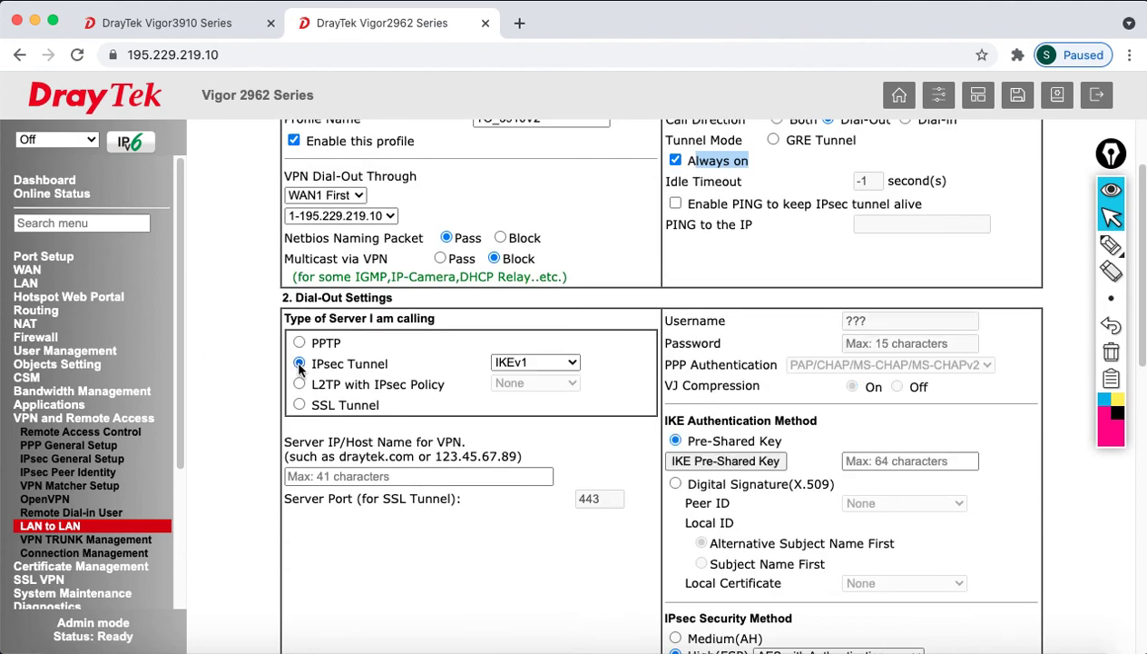
left_click(533, 364)
left_click(532, 375)
left_click(582, 388)
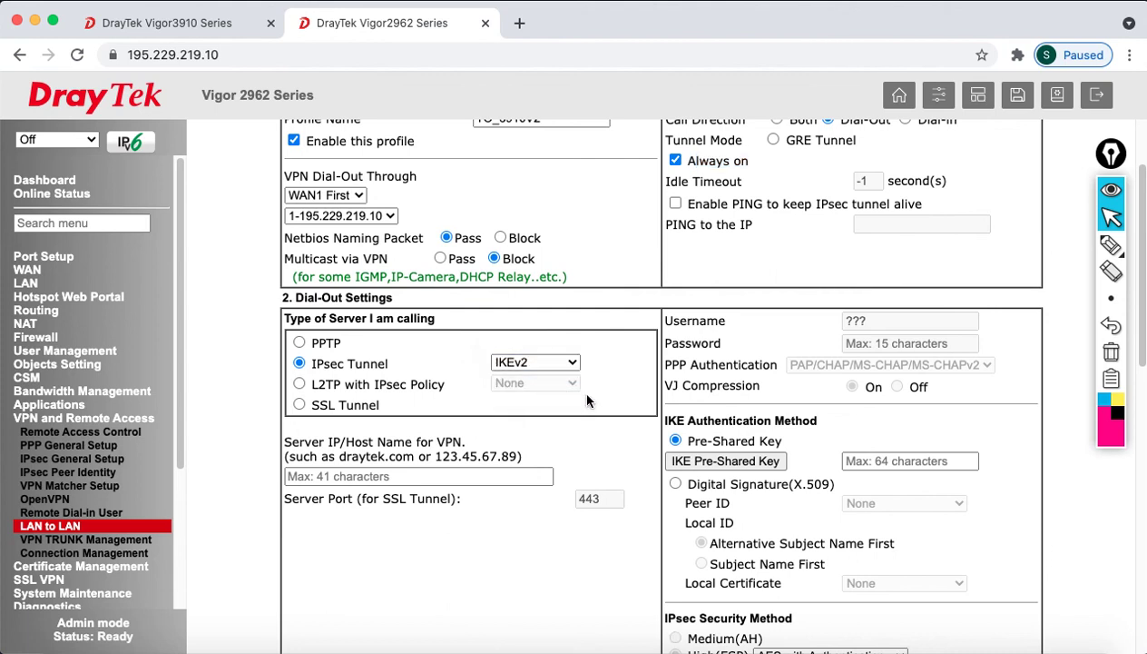
scroll(584, 395, "down", 1)
scroll(587, 402, "down", 1)
left_click(408, 425)
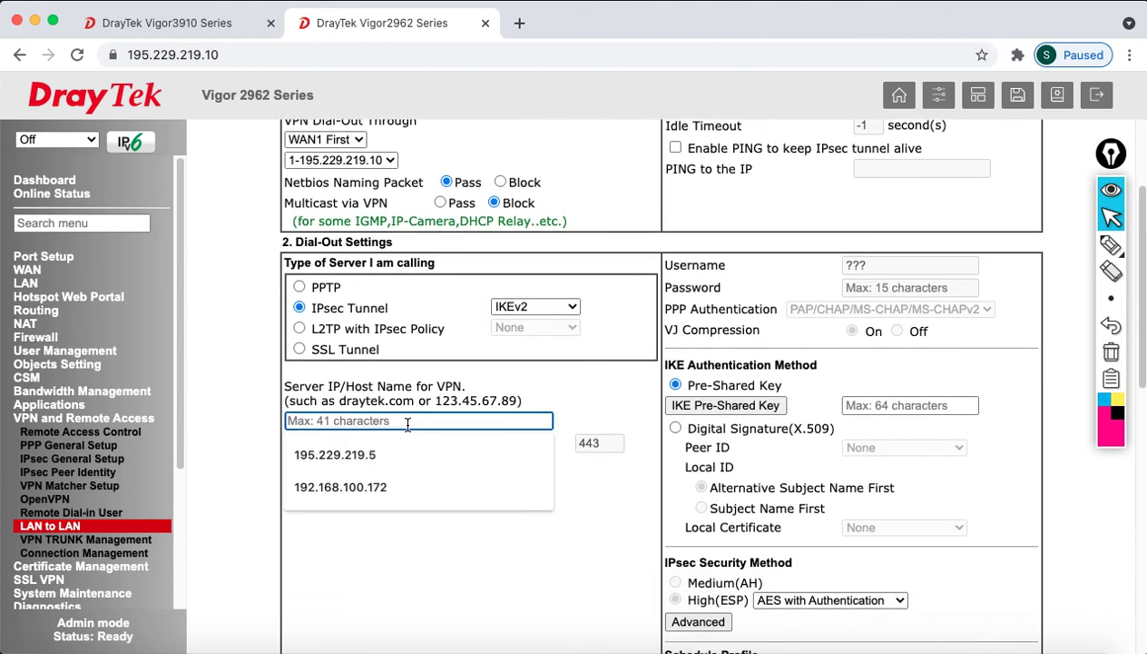
left_click(401, 445)
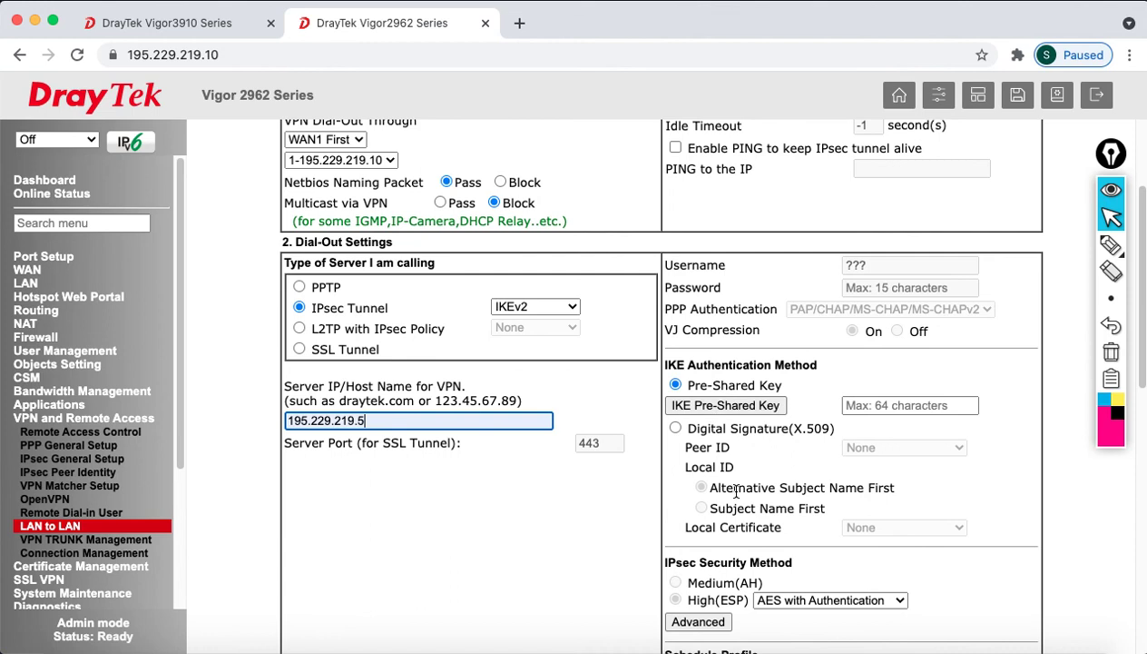
left_click(723, 410)
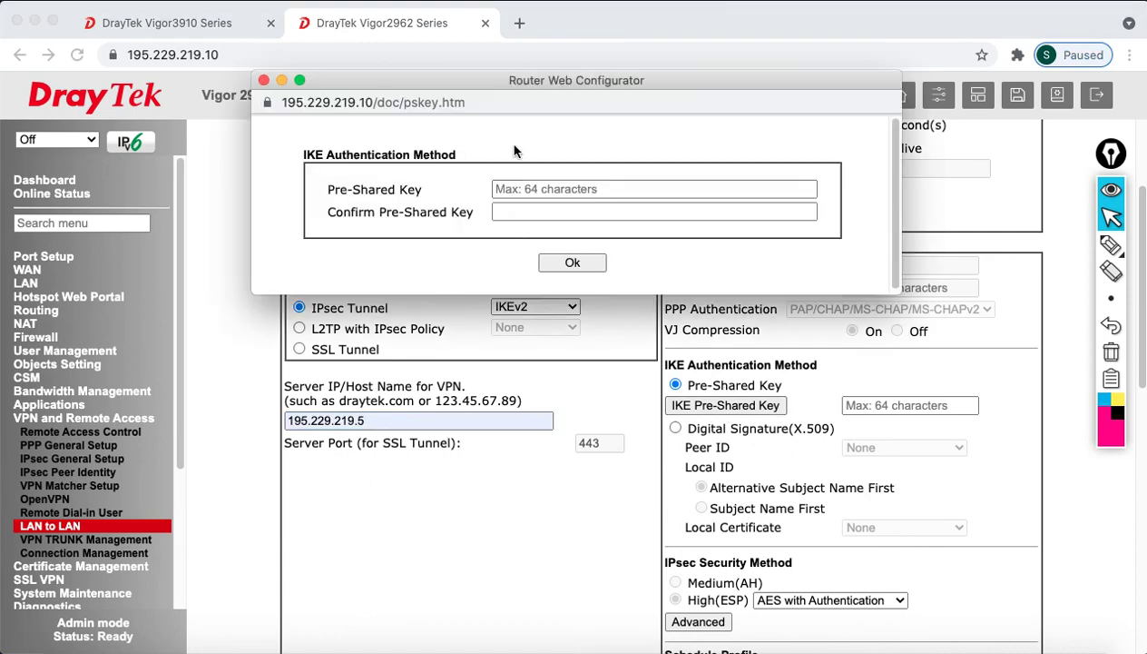
Enter and confirm the IKE pre-shared key in the Vigor 2962 LAN-to-LAN profile's dial-out settings
left_click(545, 187)
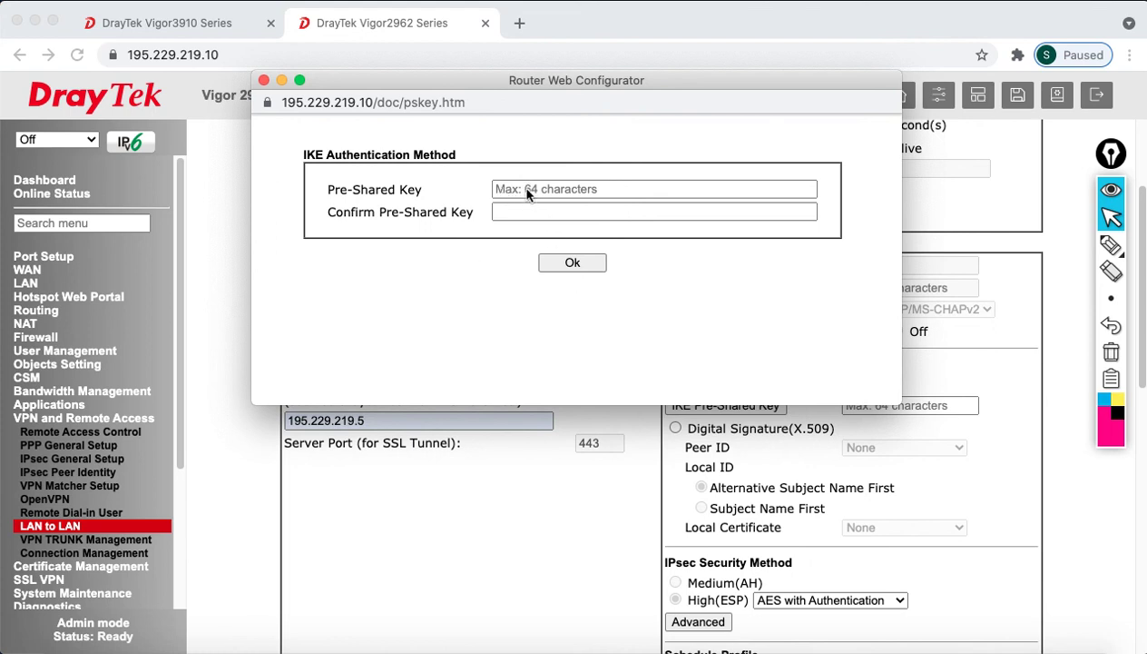
left_click_drag(411, 103, 434, 125)
left_click(596, 202)
left_click(263, 79)
left_click(706, 404)
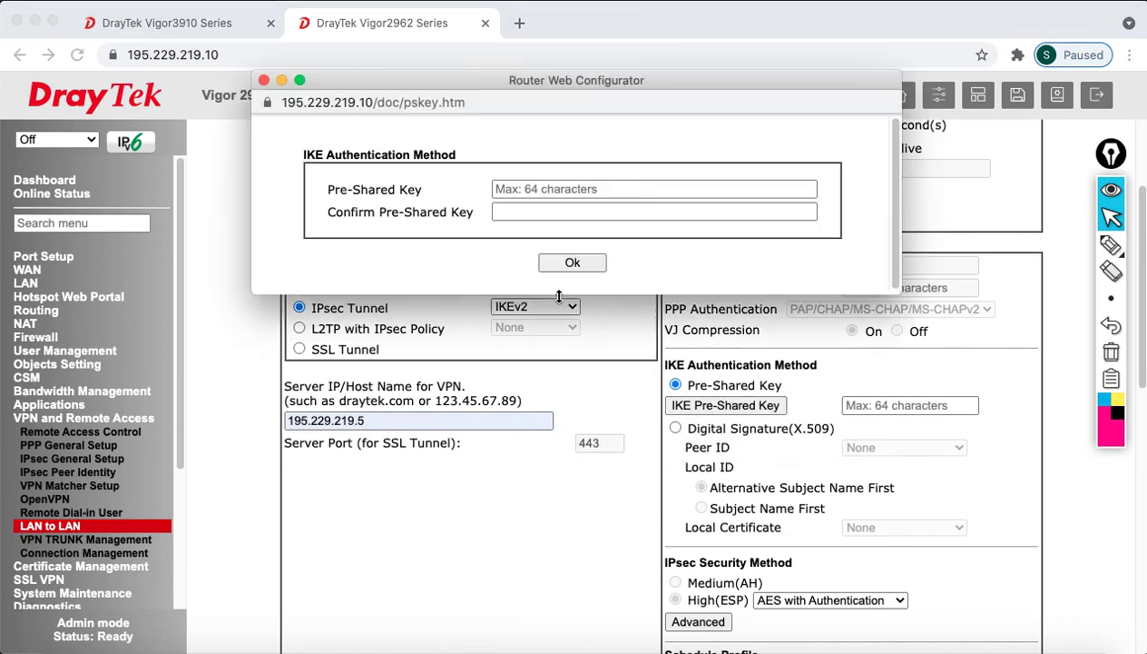
left_click(565, 189)
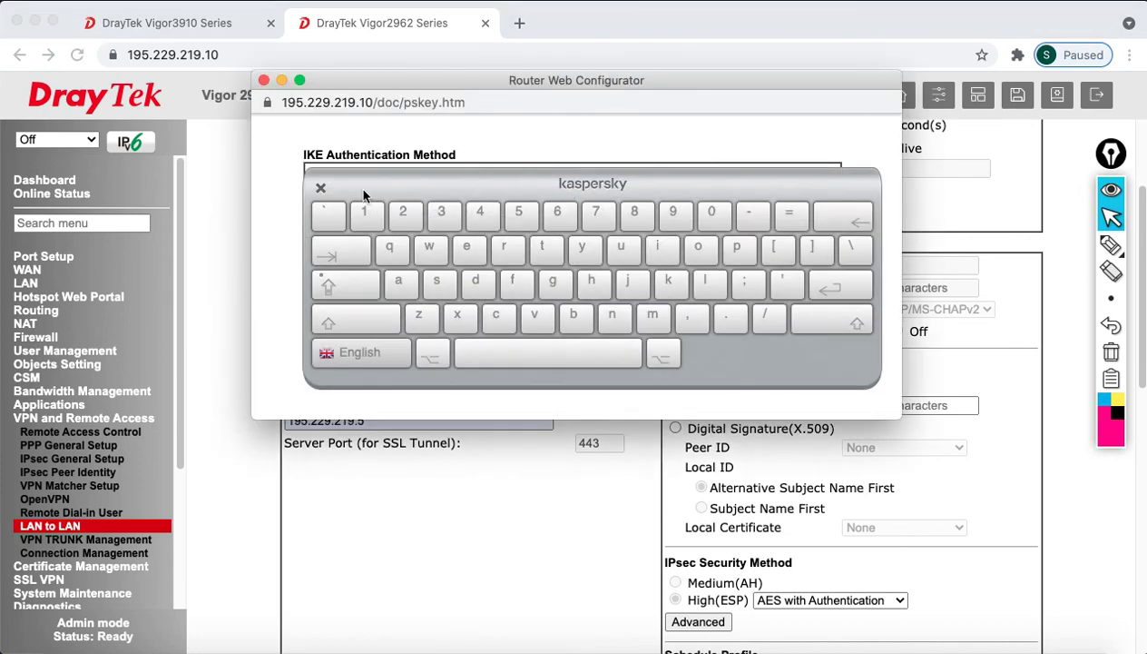
left_click(320, 189)
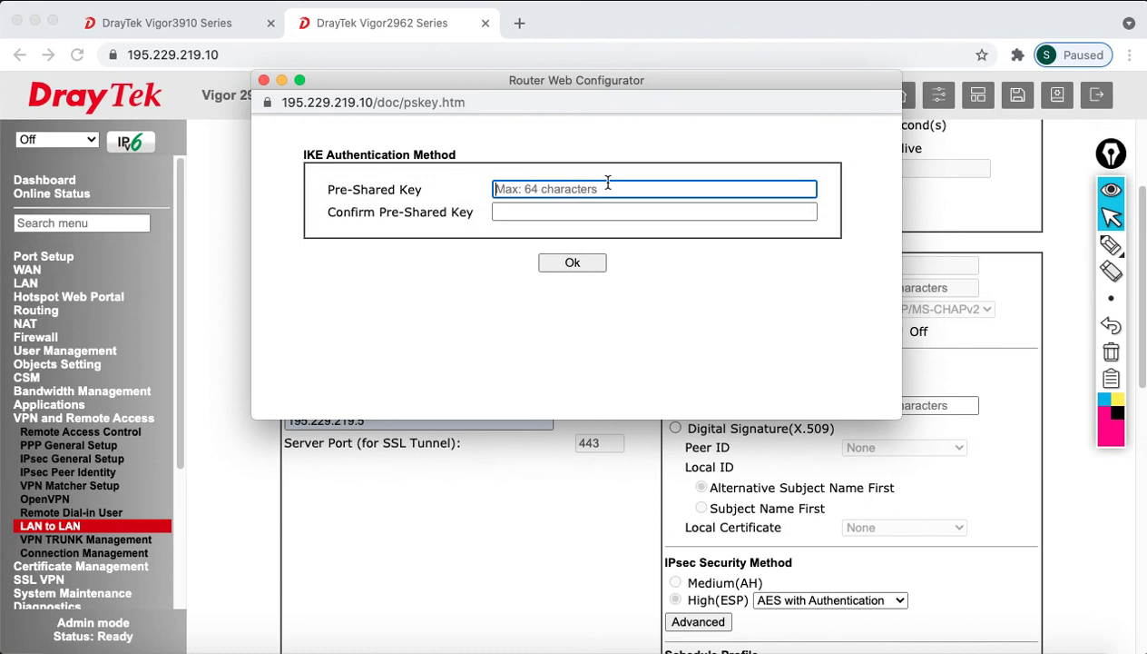
type("•")
key("Tab")
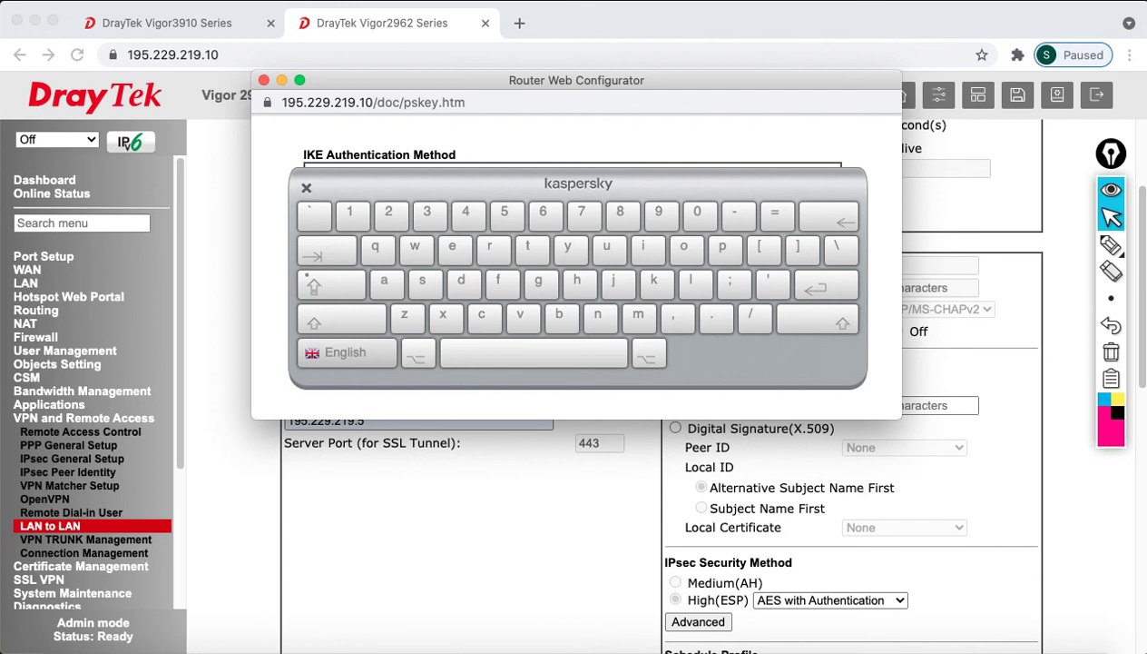
left_click(306, 188)
left_click(545, 262)
scroll(922, 528, "down", 3)
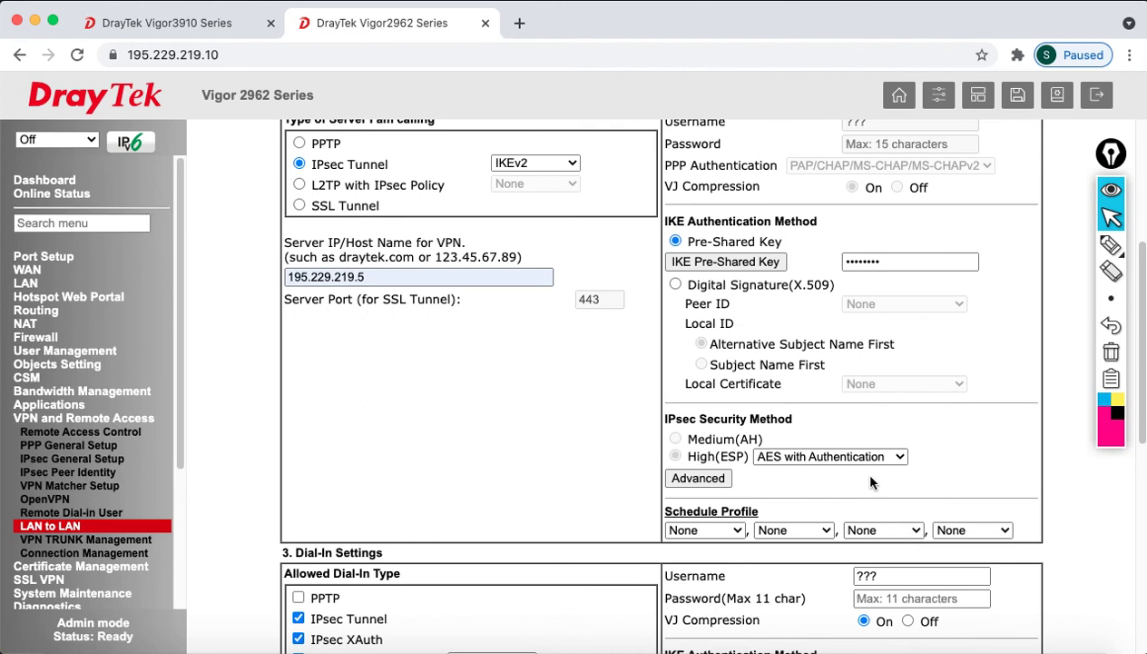
Accept the IKE advanced settings and change High (ESP) encryption from AES to 3DES with Authentication
left_click(717, 476)
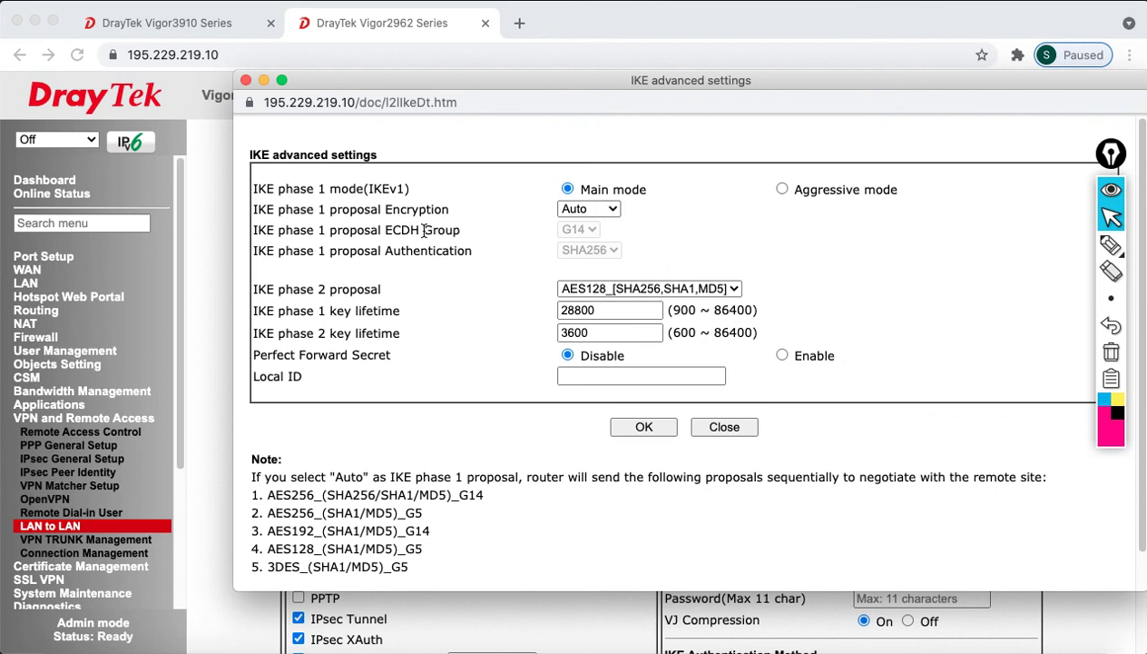
left_click(636, 429)
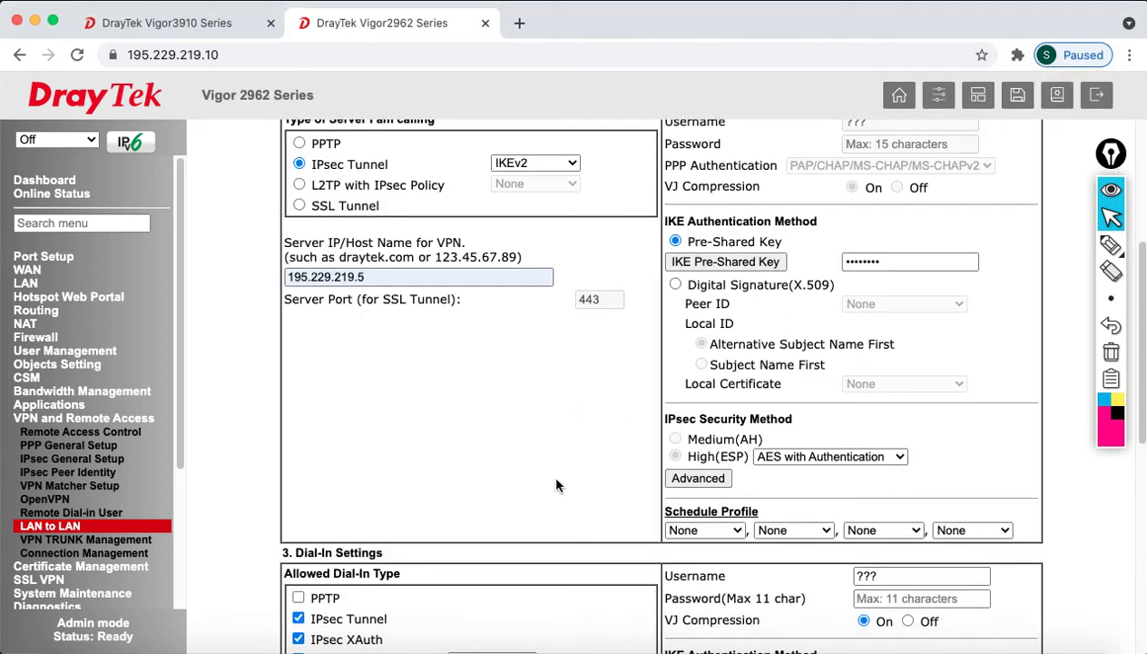
left_click(782, 454)
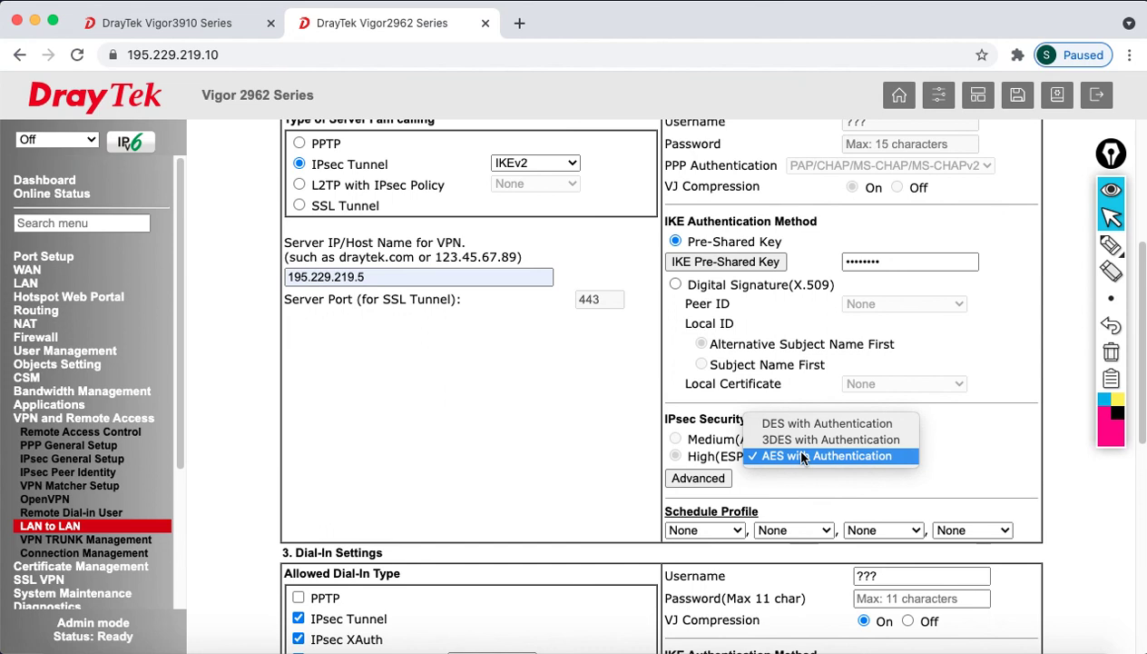
left_click(798, 440)
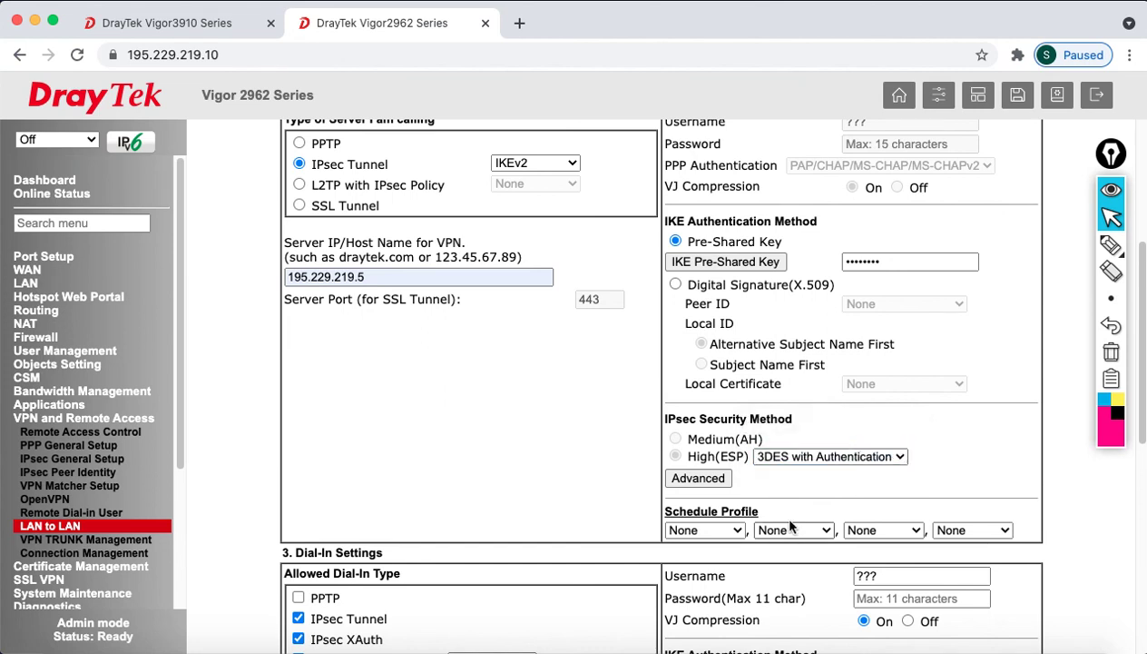
scroll(792, 525, "down", 2)
Set the profile's Remote Network IP to 192.168.100.1
scroll(791, 525, "down", 5)
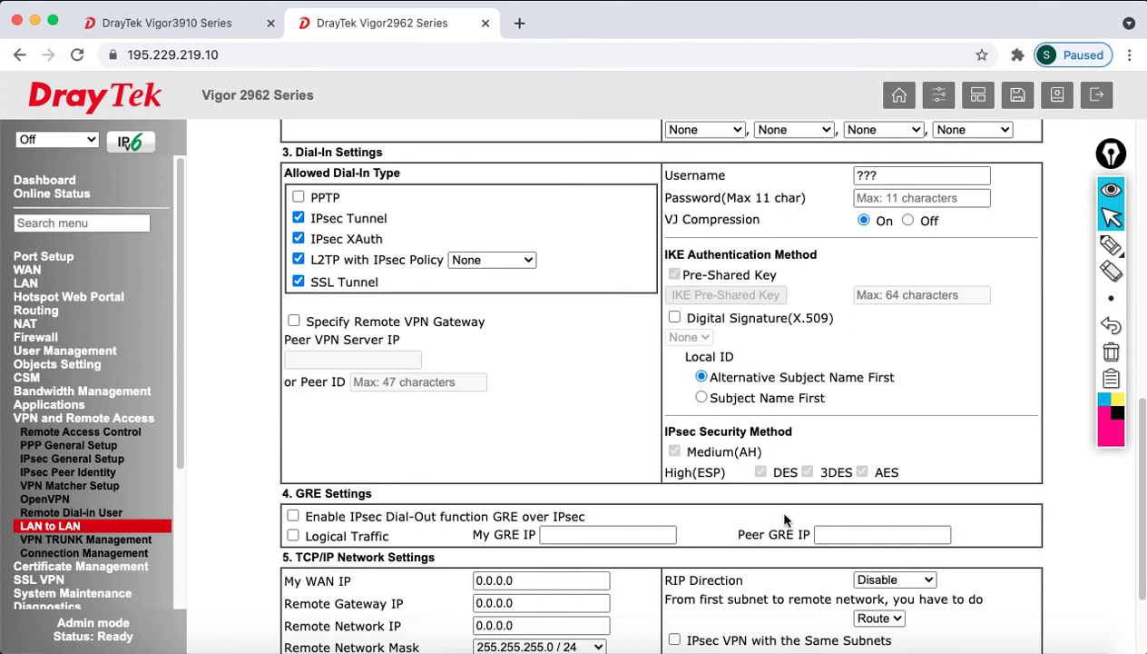
scroll(785, 520, "down", 3)
left_click_drag(545, 495, 412, 500)
type("192.168.100.1")
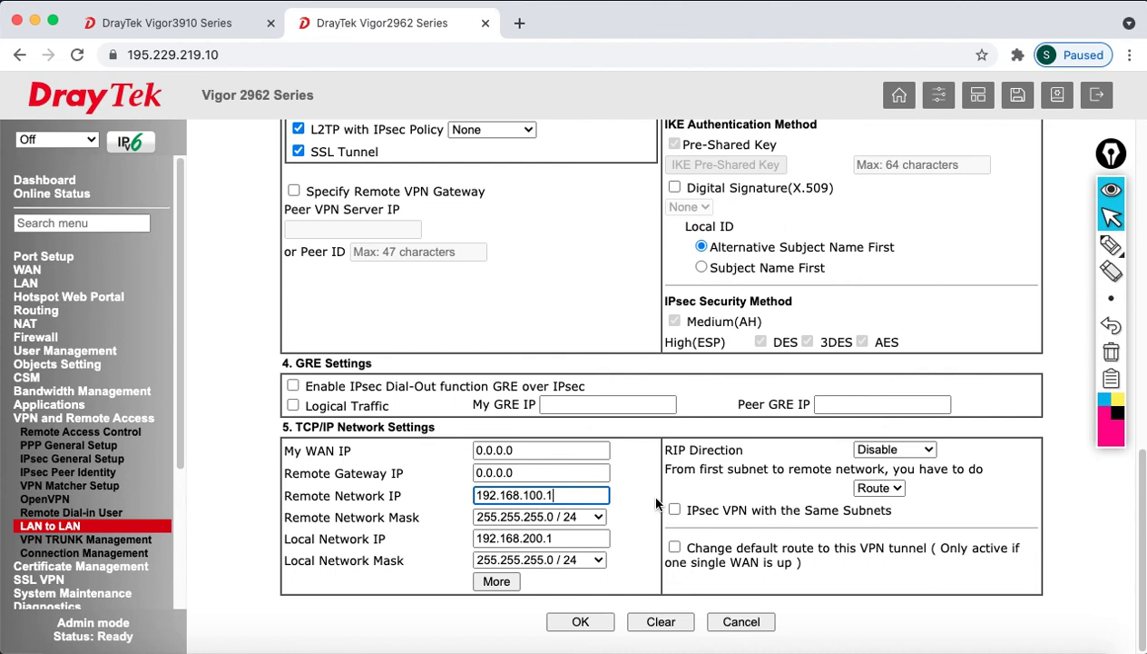
left_click(643, 492)
Add 192.168.20.1 with a /24 mask as an extra remote network, then save the profile
left_click(497, 581)
left_click(515, 266)
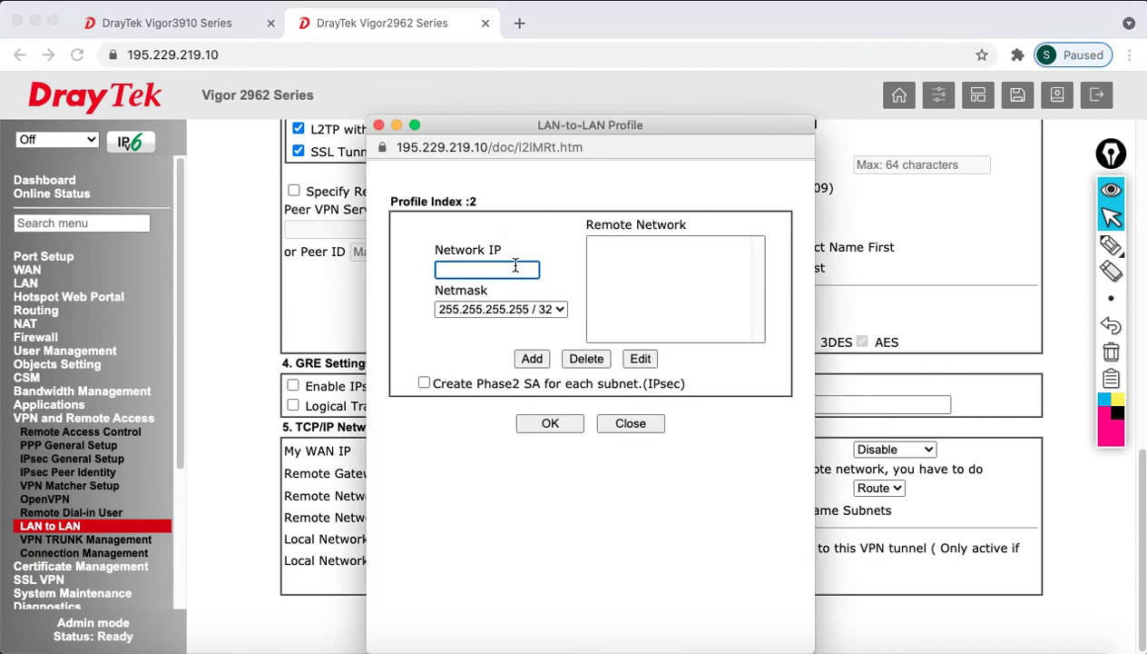
type("192.168.20.1")
left_click(437, 309)
left_click(495, 439)
left_click(531, 361)
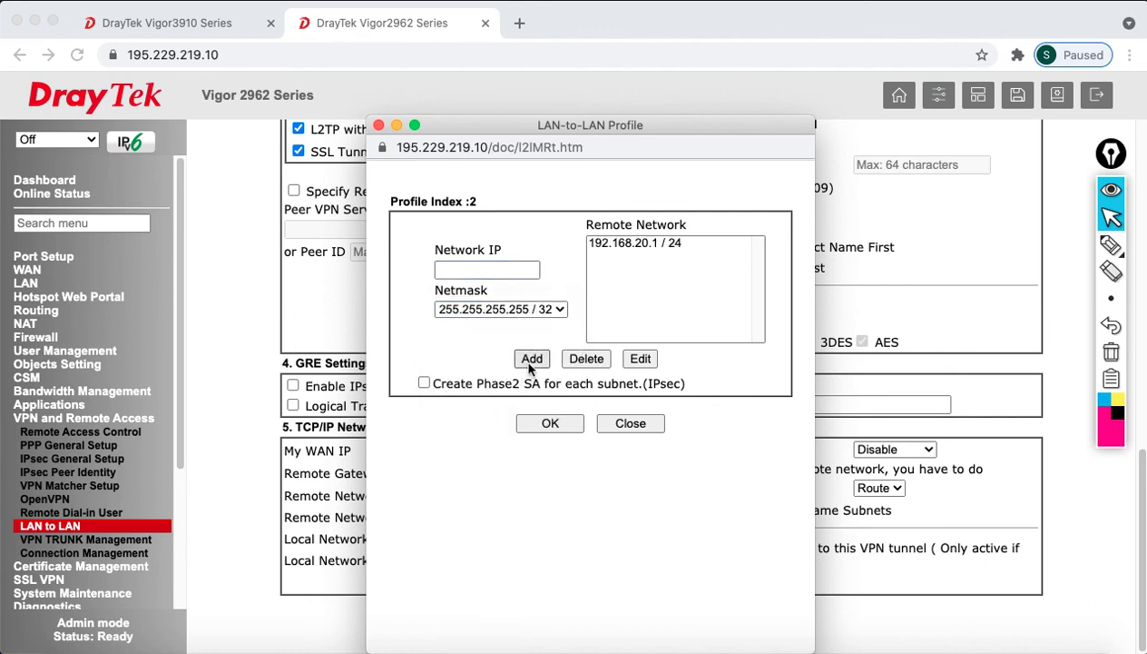
left_click(555, 427)
left_click(643, 418)
left_click(584, 622)
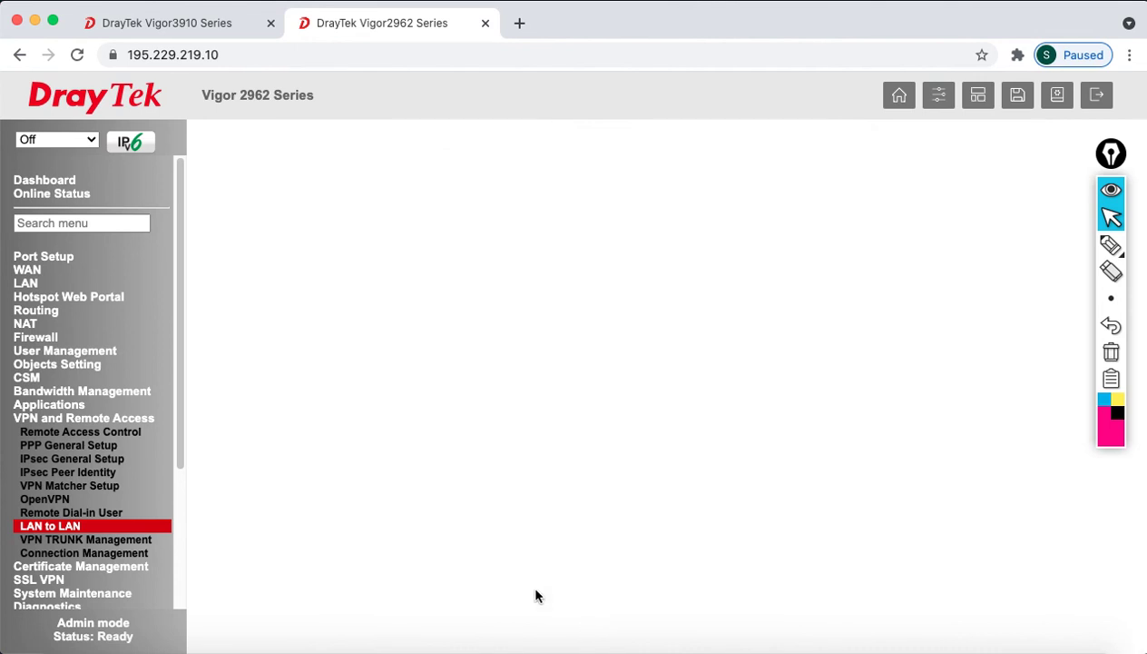
Apply the LAN-to-LAN profile list and confirm TO_3910V2 now shows Online
scroll(659, 519, "down", 3)
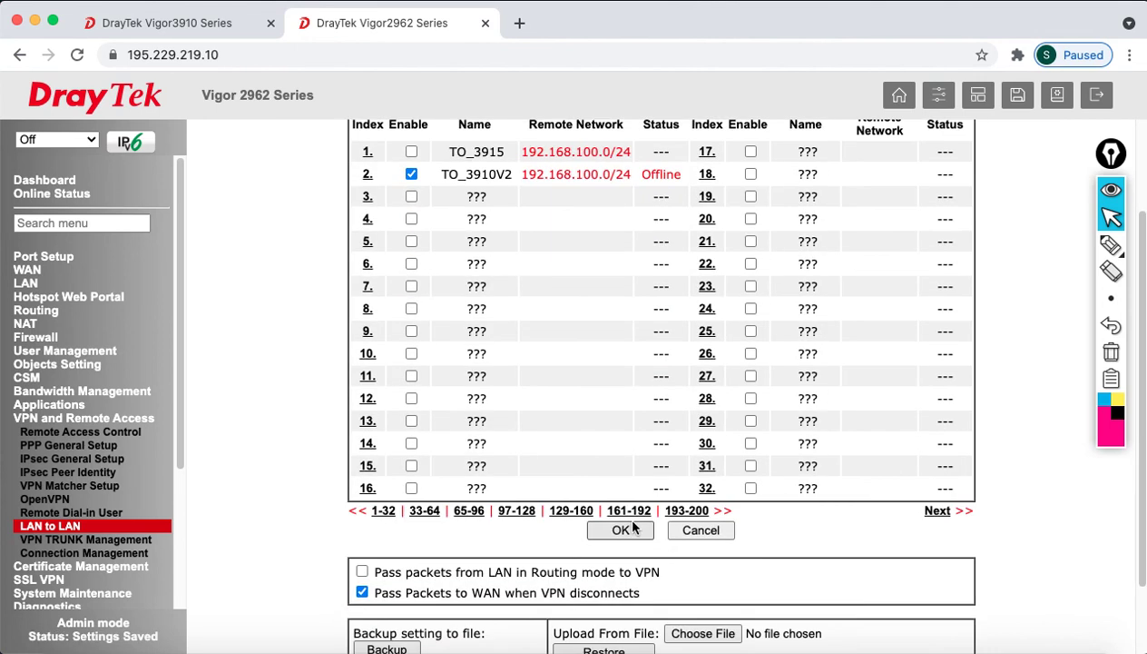
left_click(632, 531)
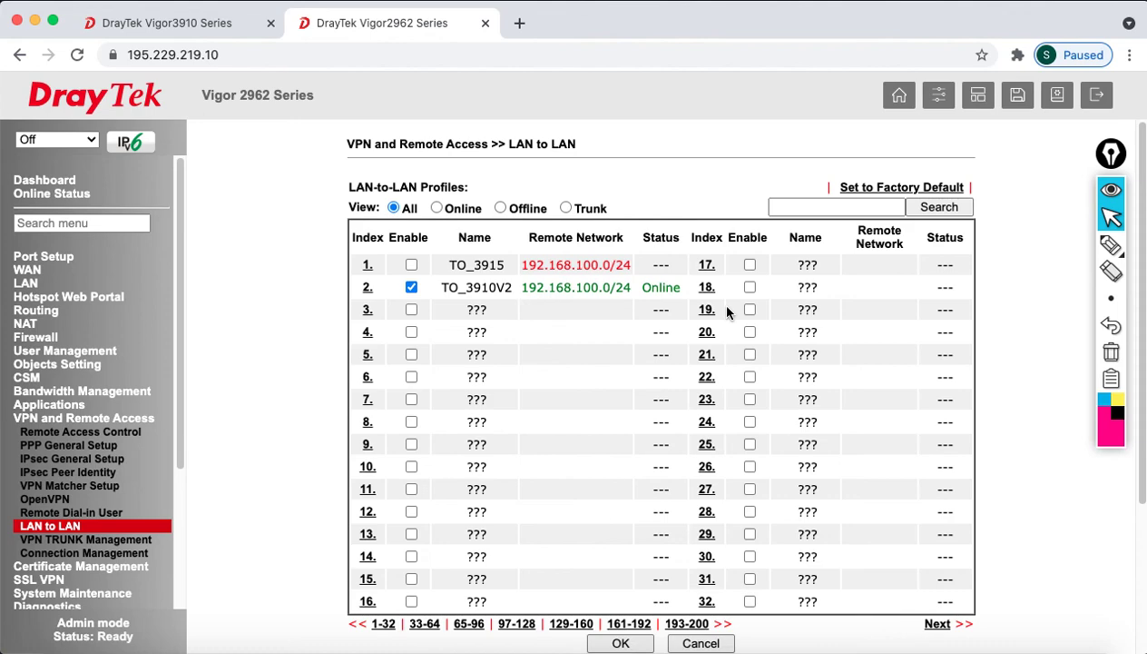
left_click_drag(540, 301, 597, 313)
Check the Vigor 2962's Connection Management page for the IKEv2 3DES-SHA256 tunnel via WAN1
left_click(82, 555)
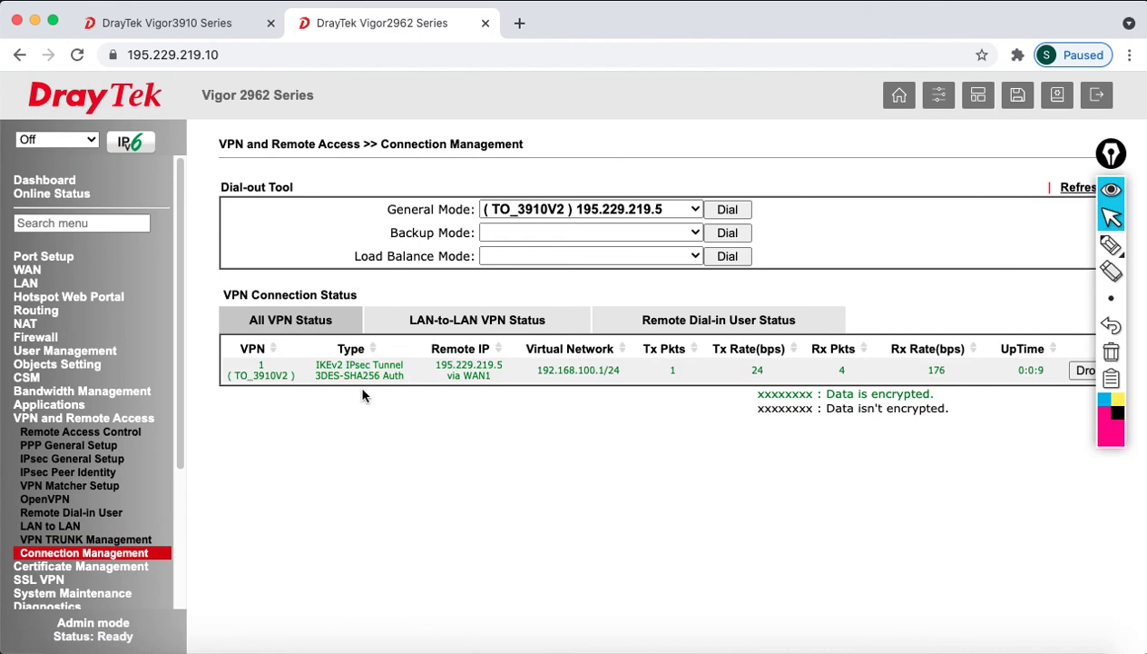
left_click_drag(327, 373, 405, 388)
left_click(323, 363)
left_click(405, 389)
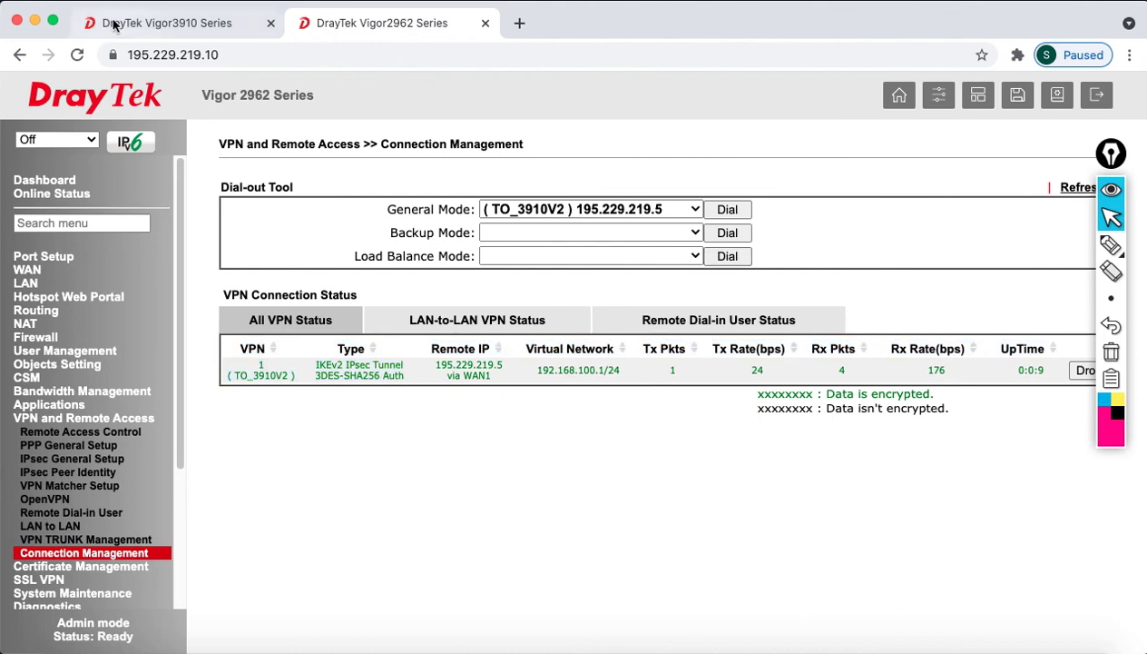
Confirm TO_2962V2 is up with 3DES-SHA on the Vigor 3910, then log out of it
left_click(145, 23)
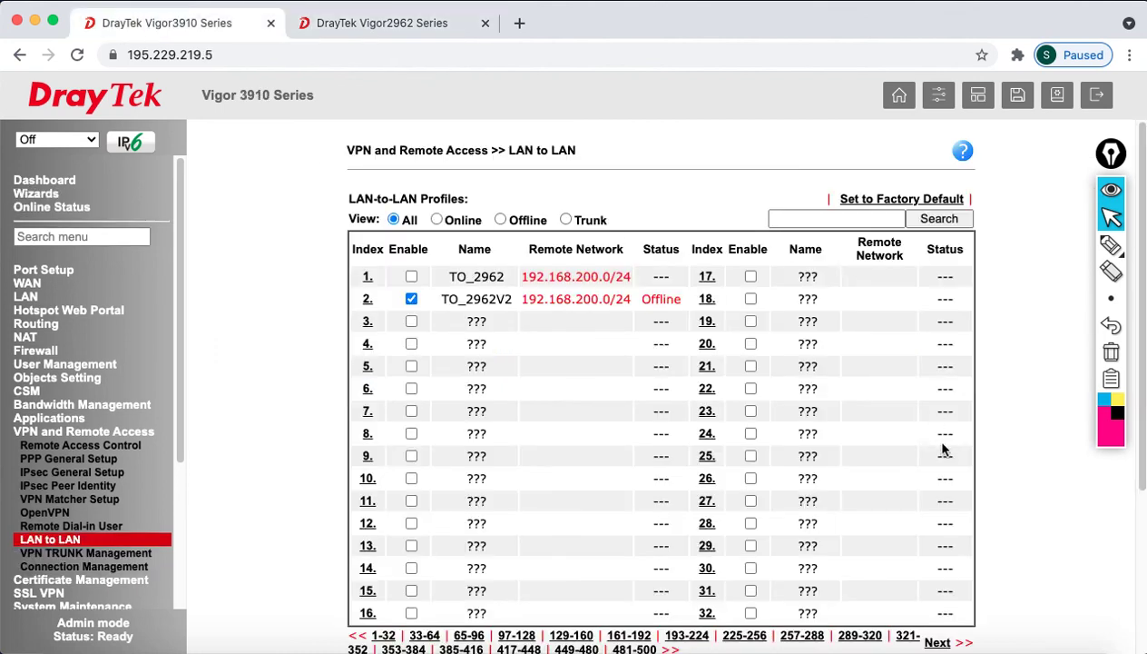
scroll(865, 429, "down", 2)
left_click(96, 565)
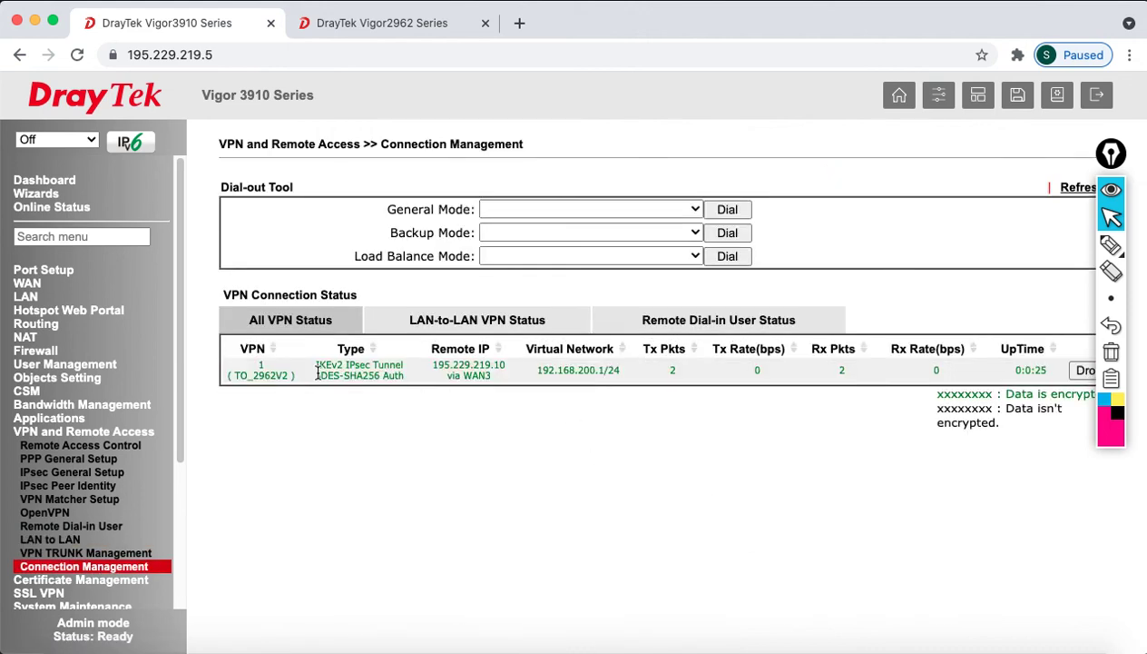
left_click_drag(321, 368, 388, 375)
left_click(377, 372)
left_click_drag(315, 375, 355, 375)
left_click(1096, 95)
Log out of the Vigor 2962 and turn Wi-Fi off
left_click(439, 28)
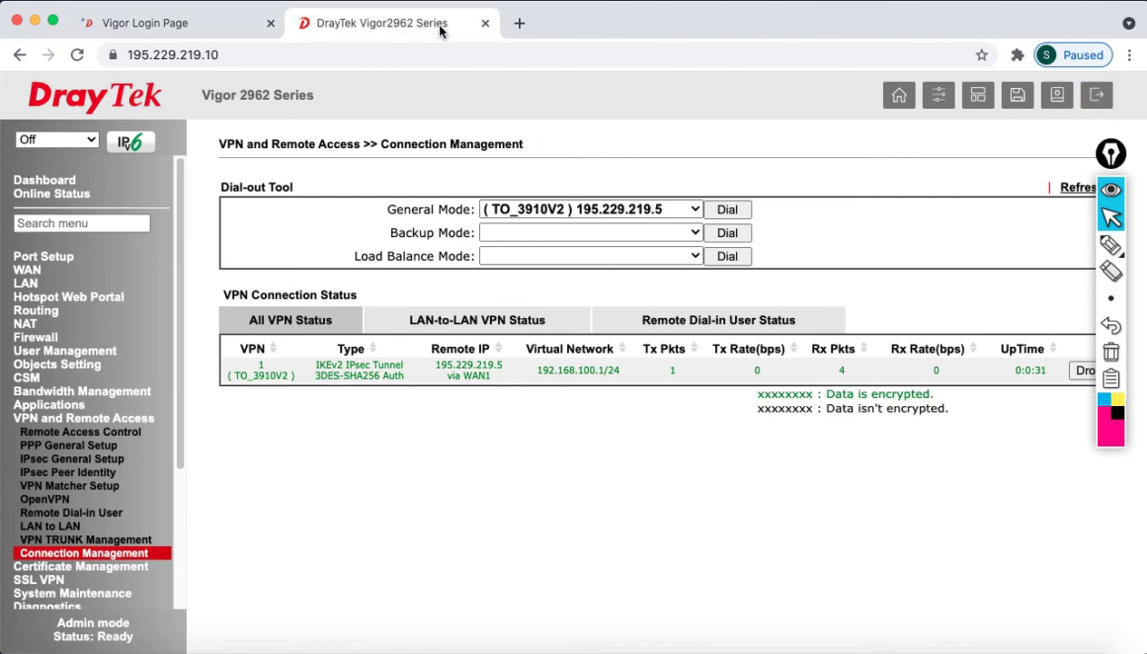
left_click(1094, 102)
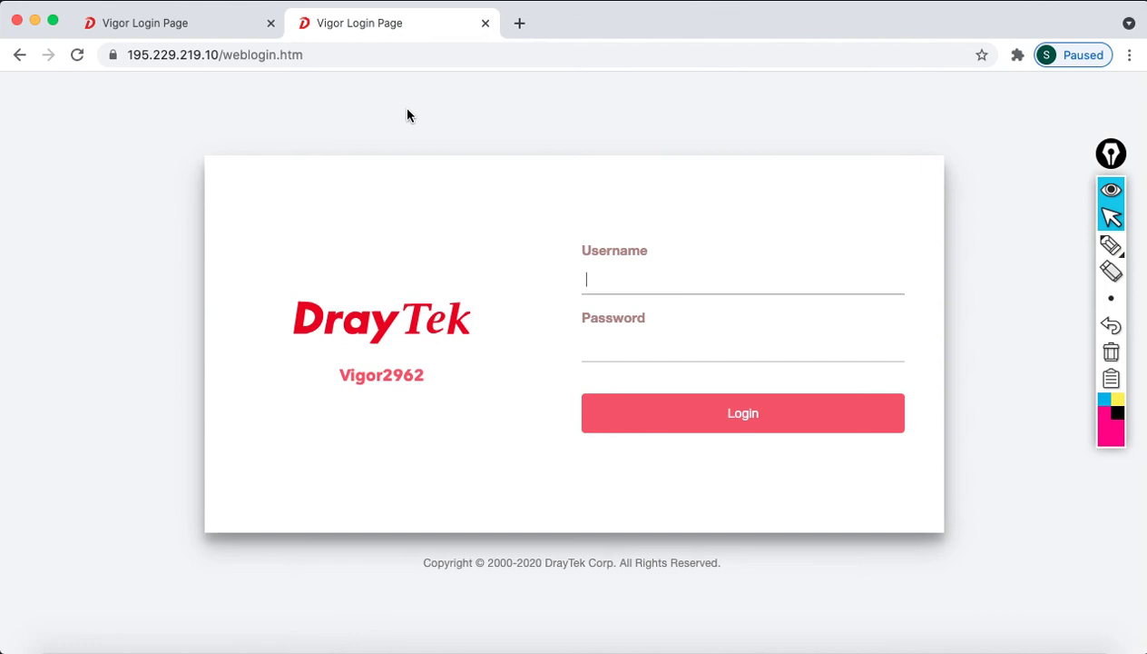
left_click(770, 5)
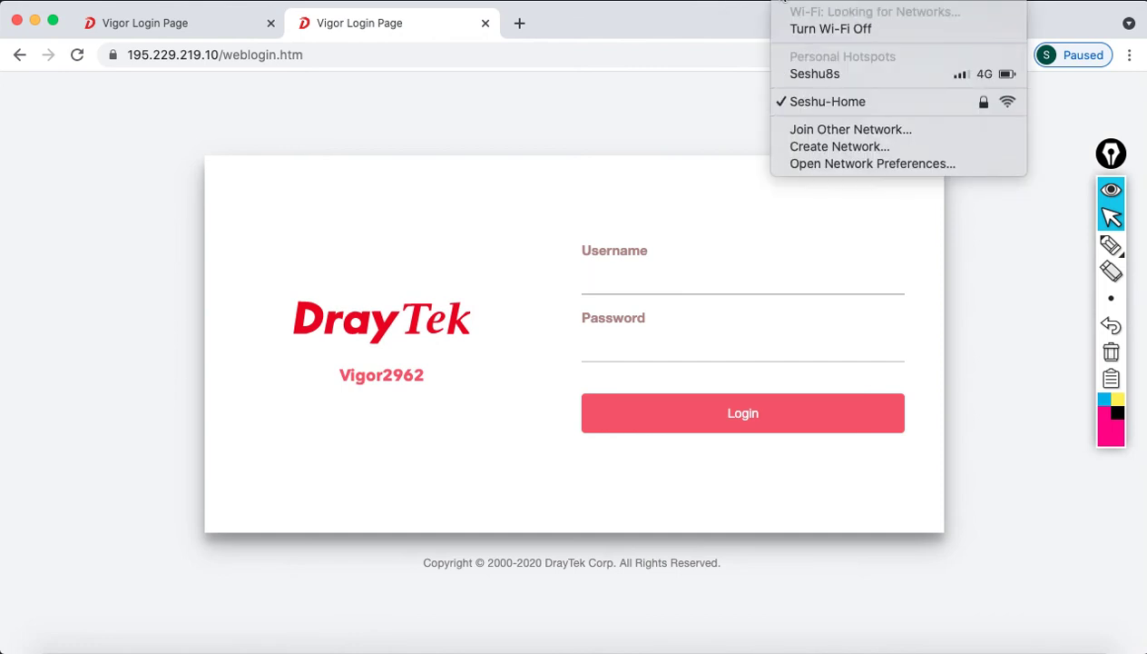
left_click(810, 30)
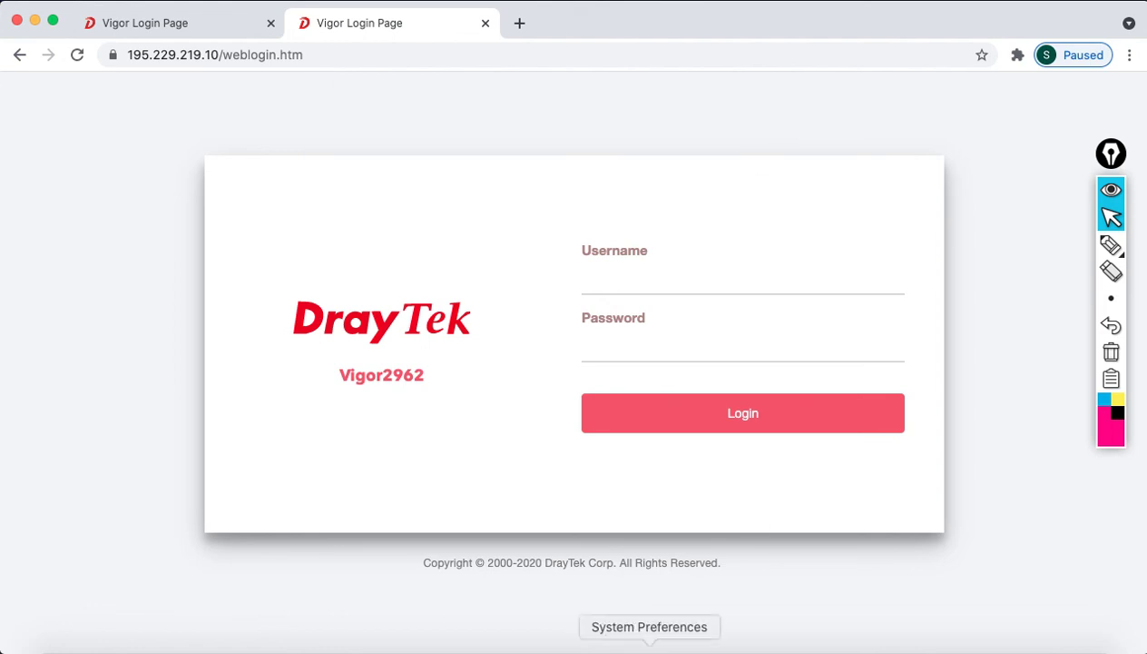
Show the Ethernet details in Network preferences and select the IP address 192.168.20.11
left_click(649, 646)
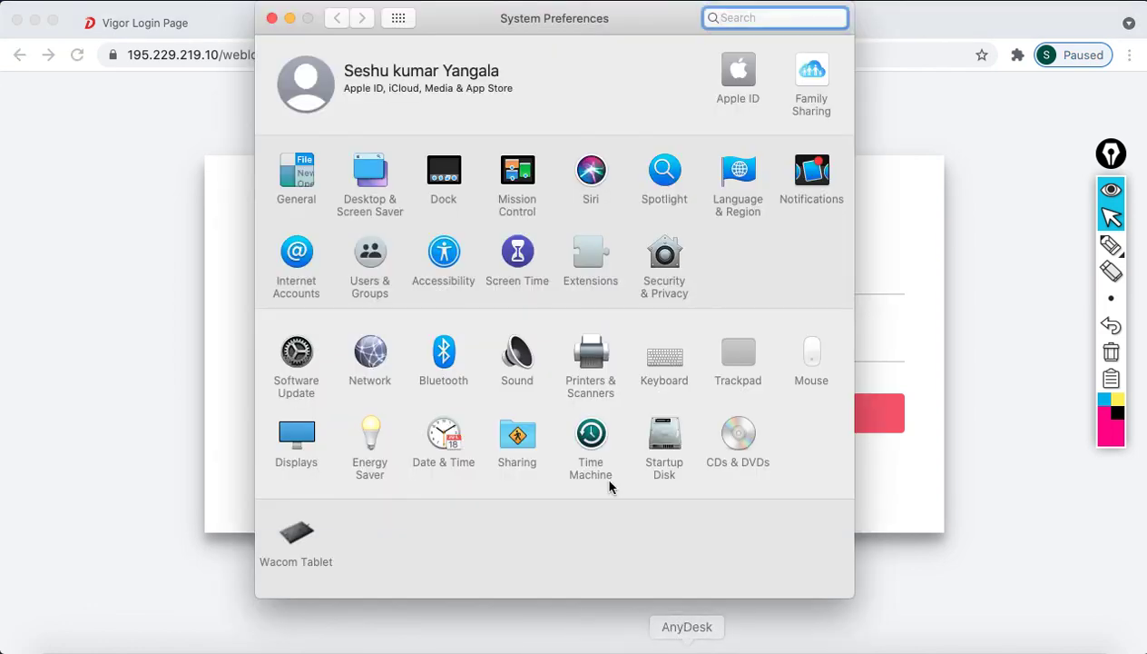
left_click(358, 357)
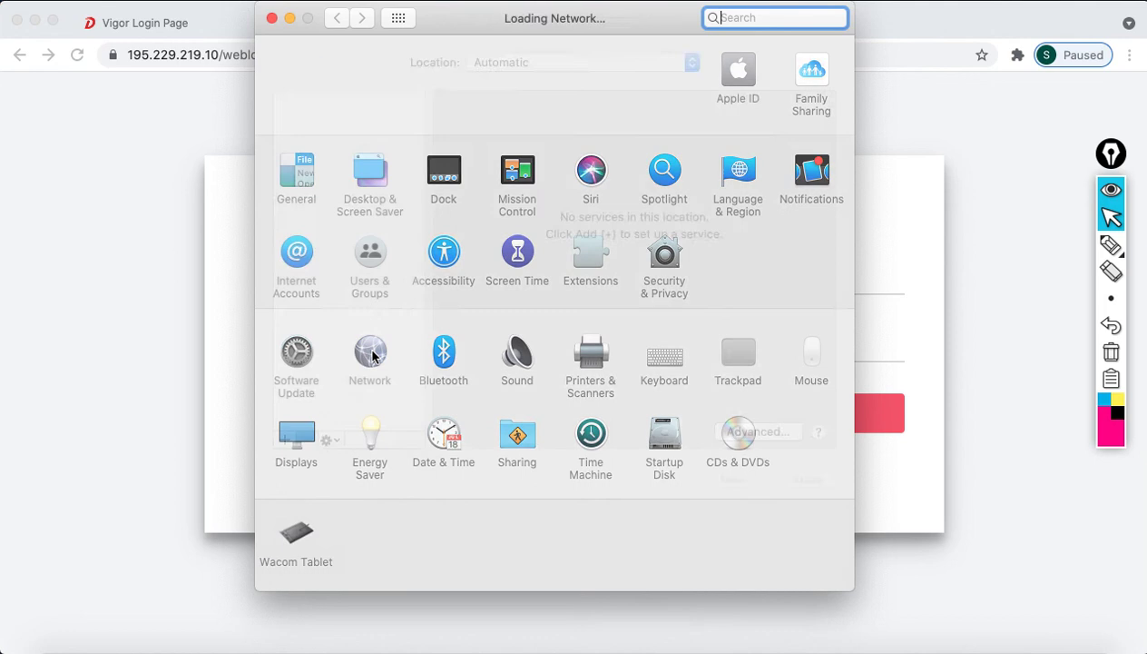
double_click(613, 212)
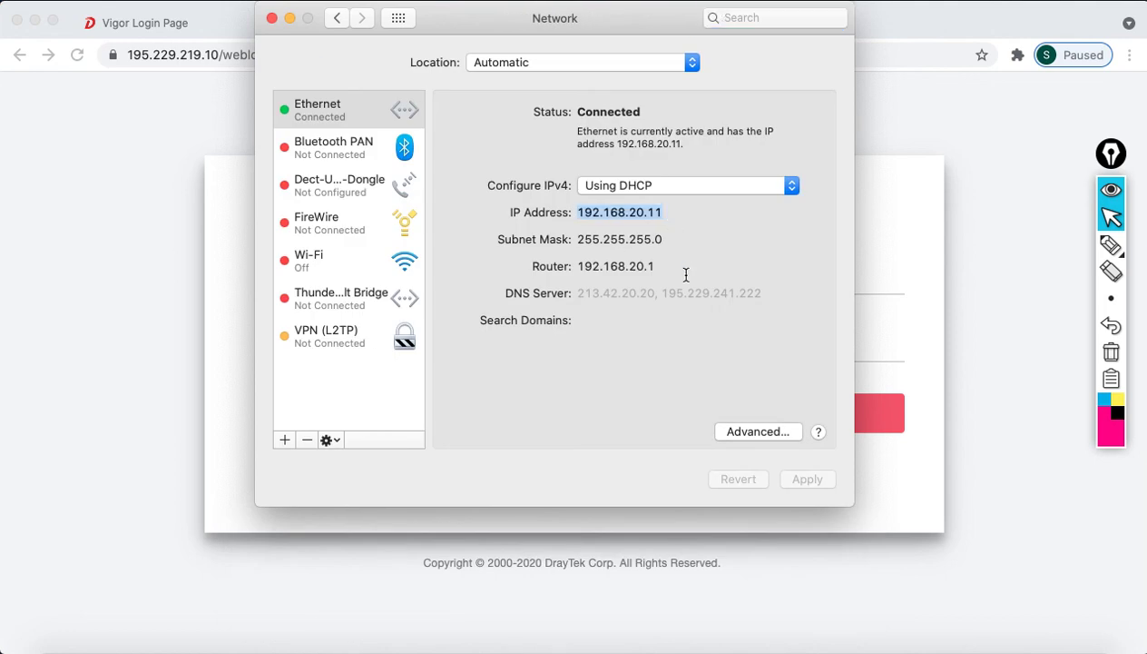
left_click(272, 19)
left_click(515, 24)
type("www.")
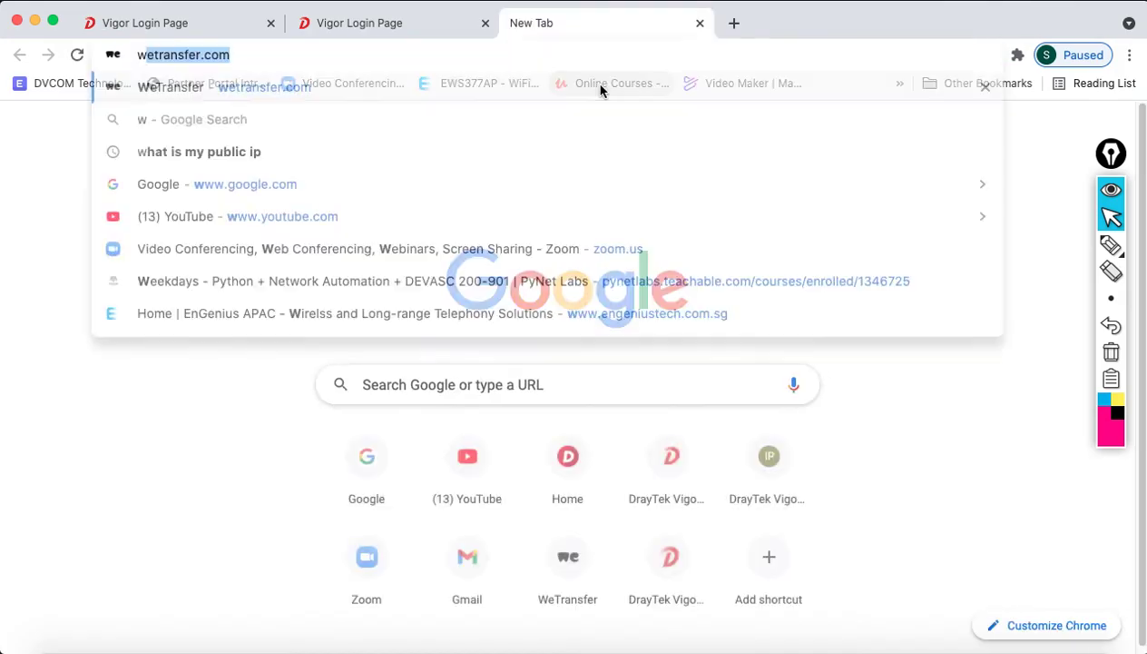
type("dray")
key("Return")
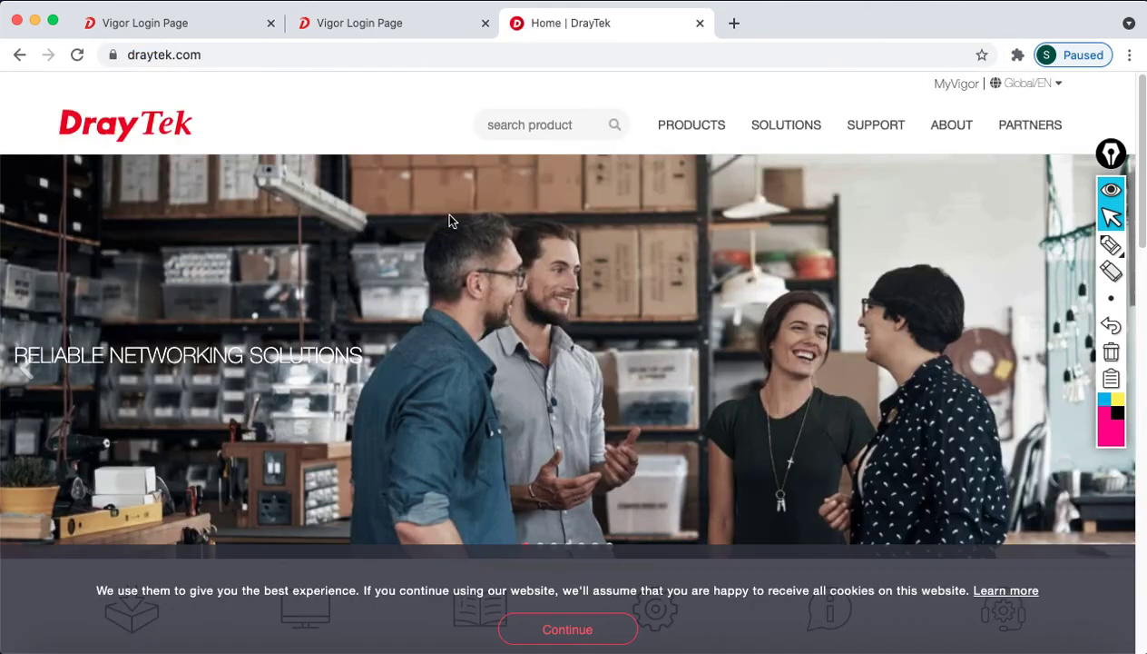
left_click(581, 639)
Browse All Routers and open the Vigor3910 product page
mouse_move(688, 135)
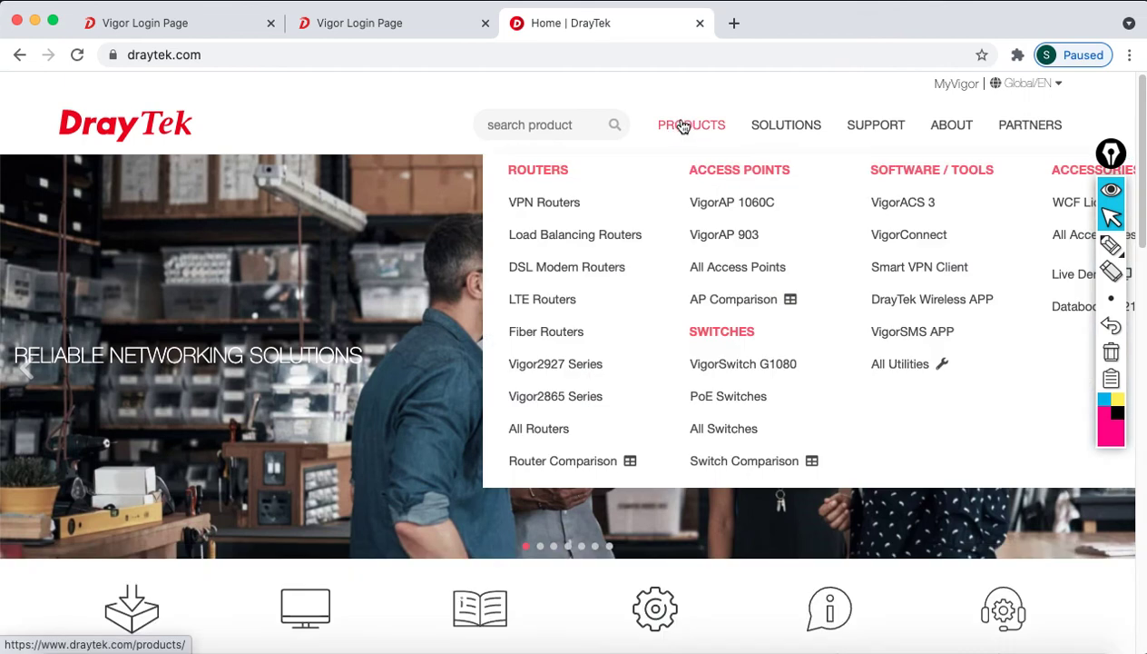
left_click(549, 430)
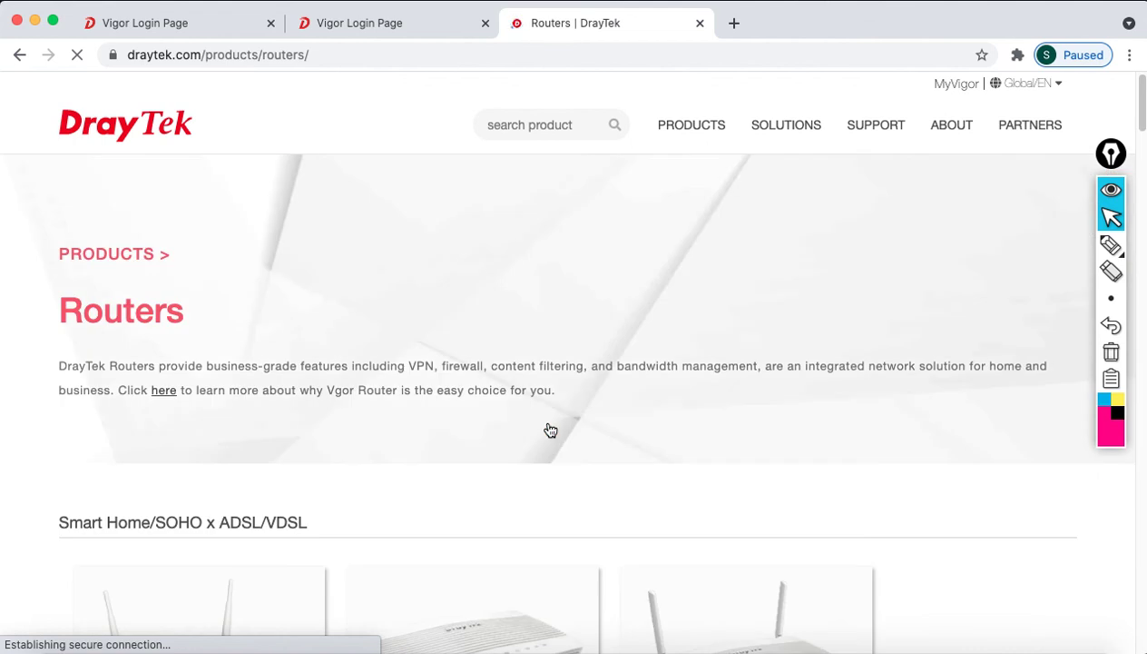
scroll(576, 526, "down", 15)
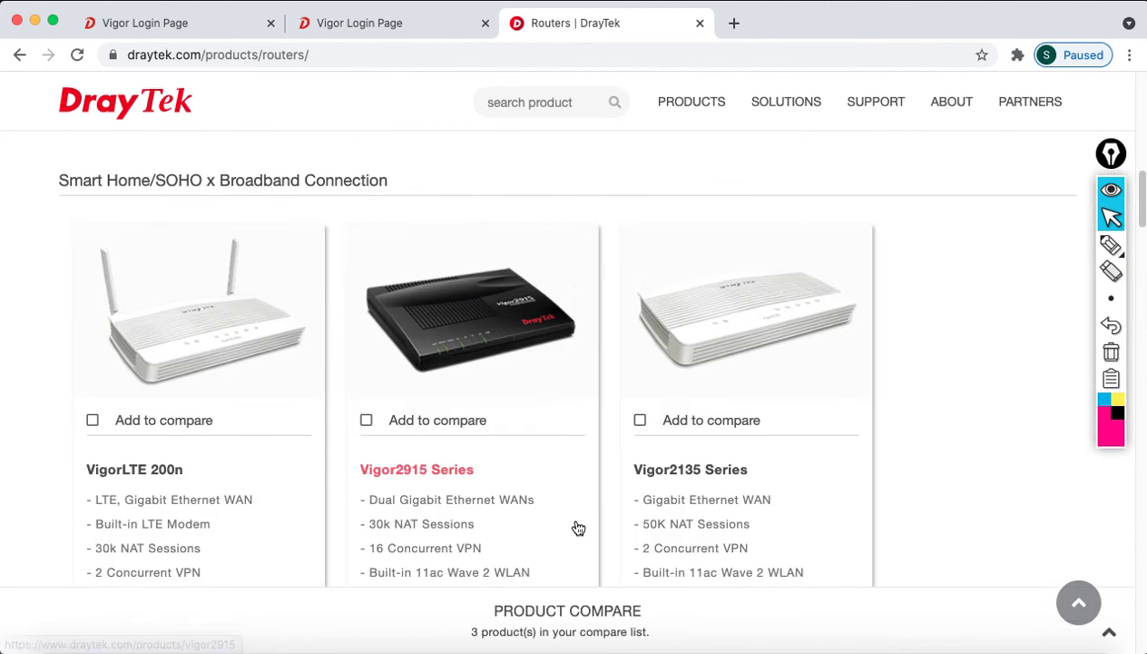
scroll(575, 527, "down", 15)
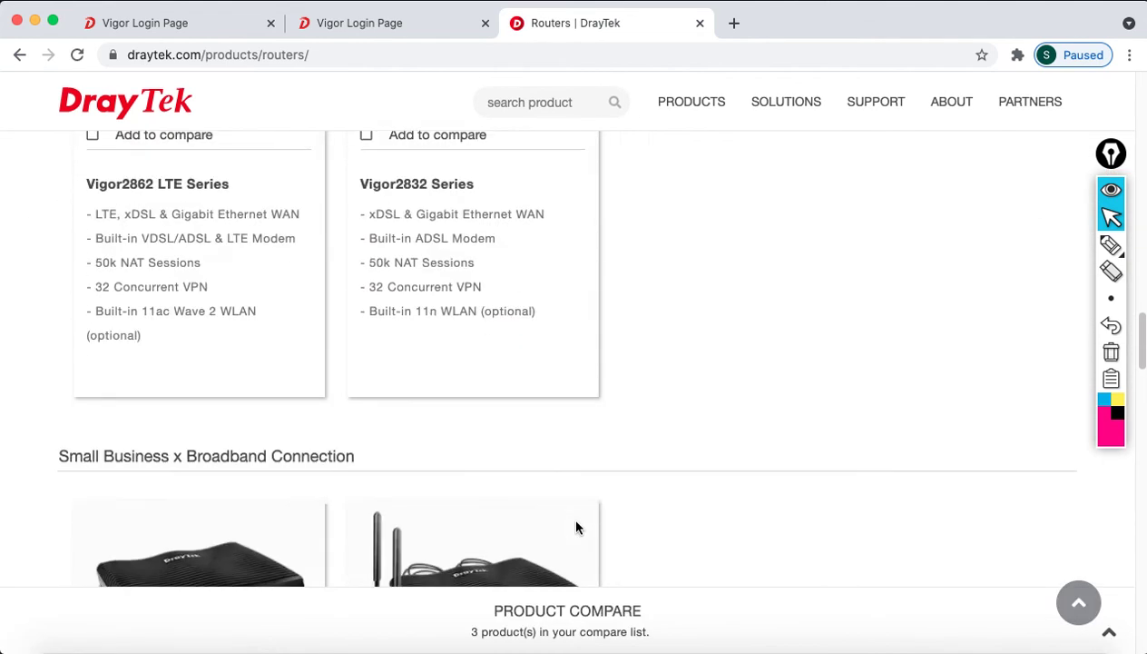
scroll(575, 528, "down", 3)
scroll(575, 522, "up", 6)
scroll(422, 454, "down", 1)
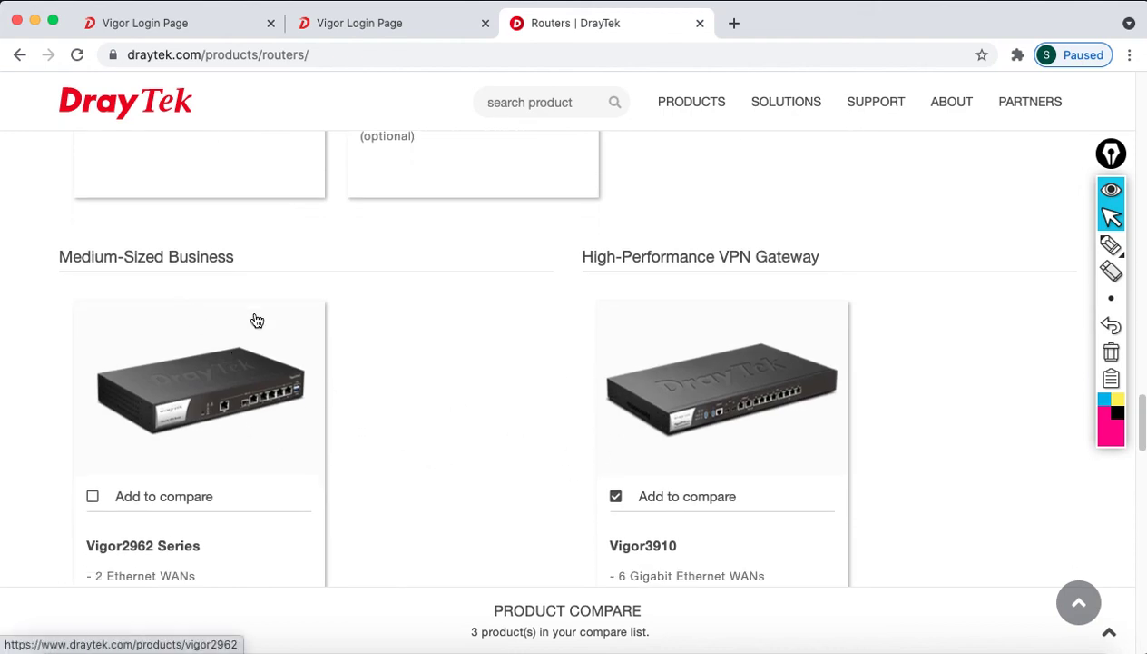
left_click(677, 435)
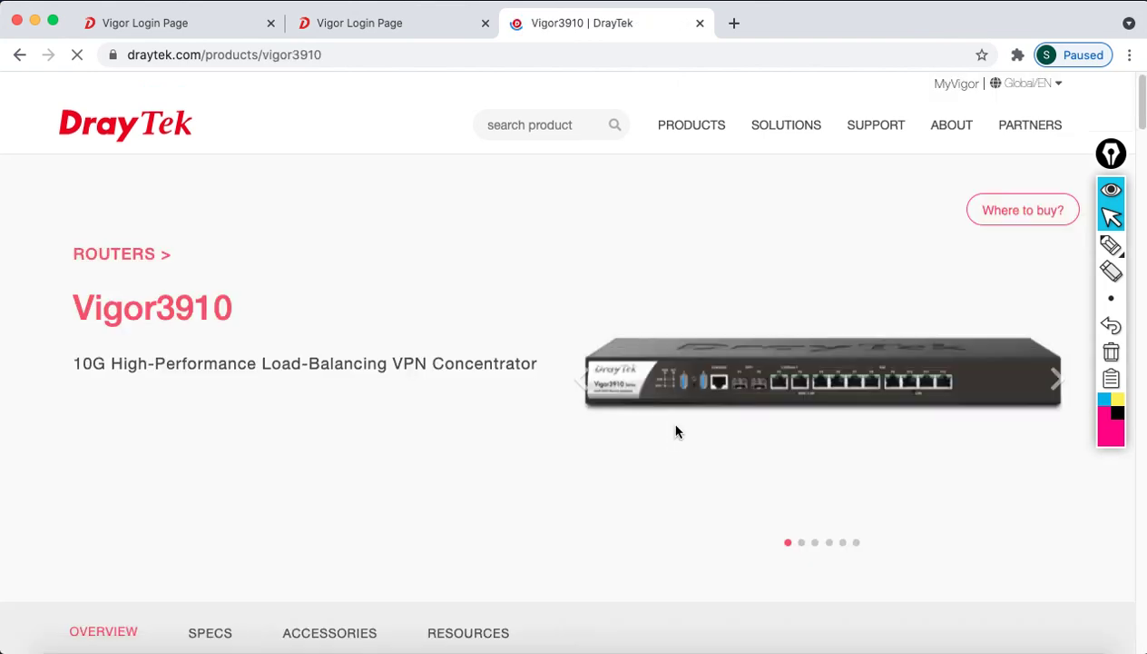
Open the DrayTek FTP firmware download index from the Support menu
scroll(668, 509, "down", 5)
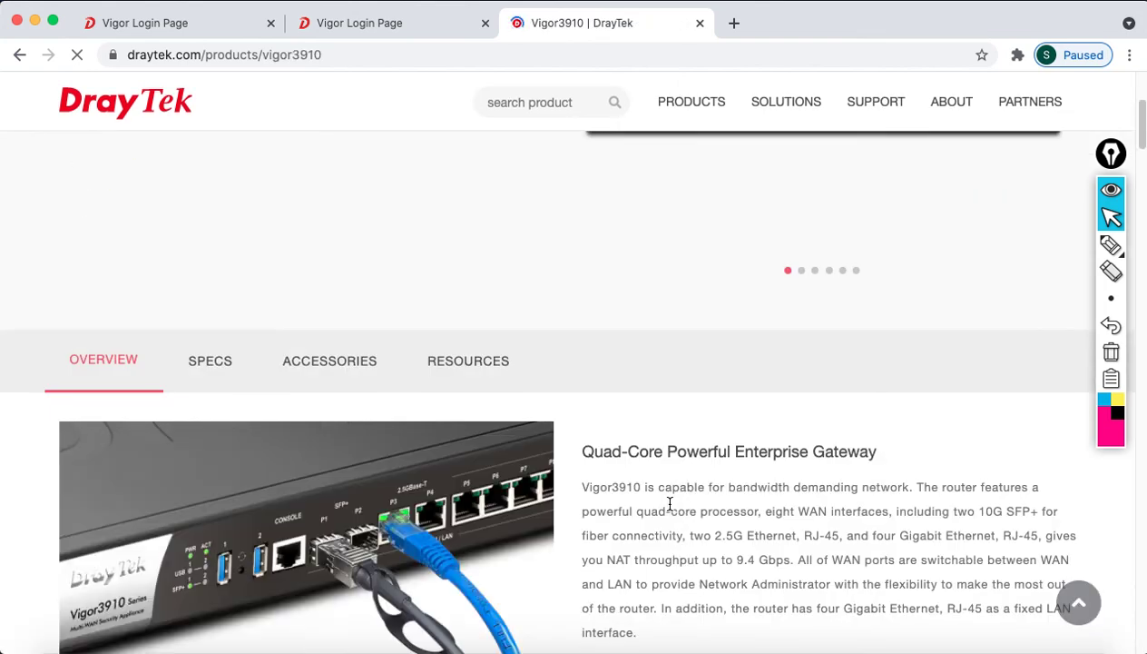
scroll(669, 509, "down", 5)
scroll(669, 509, "down", 3)
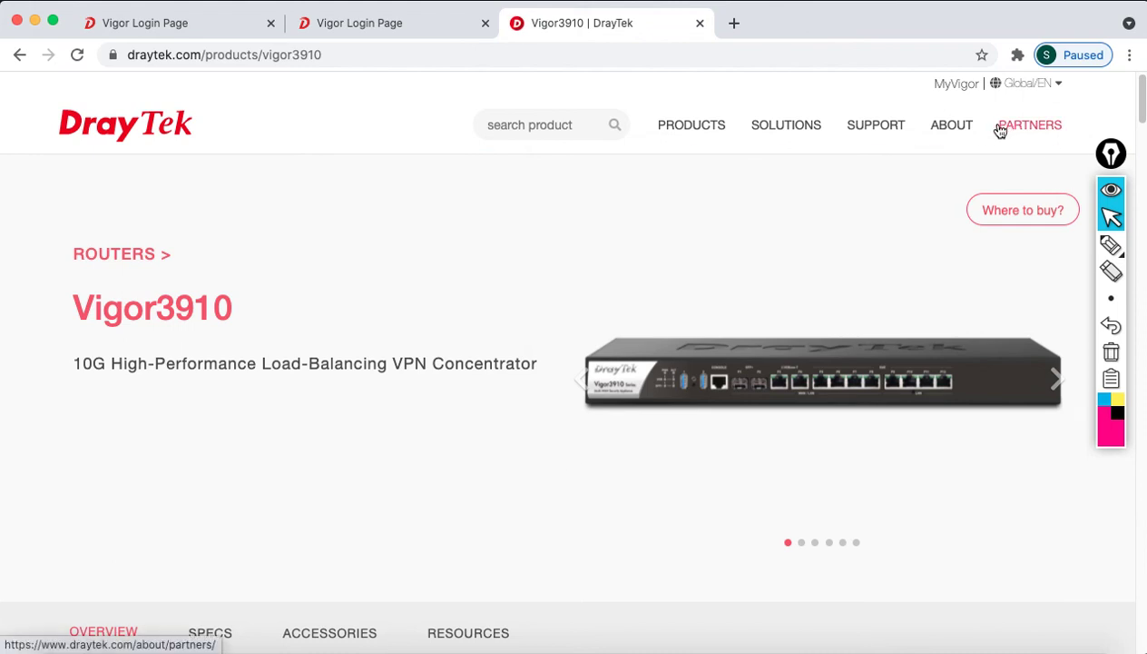
mouse_move(877, 132)
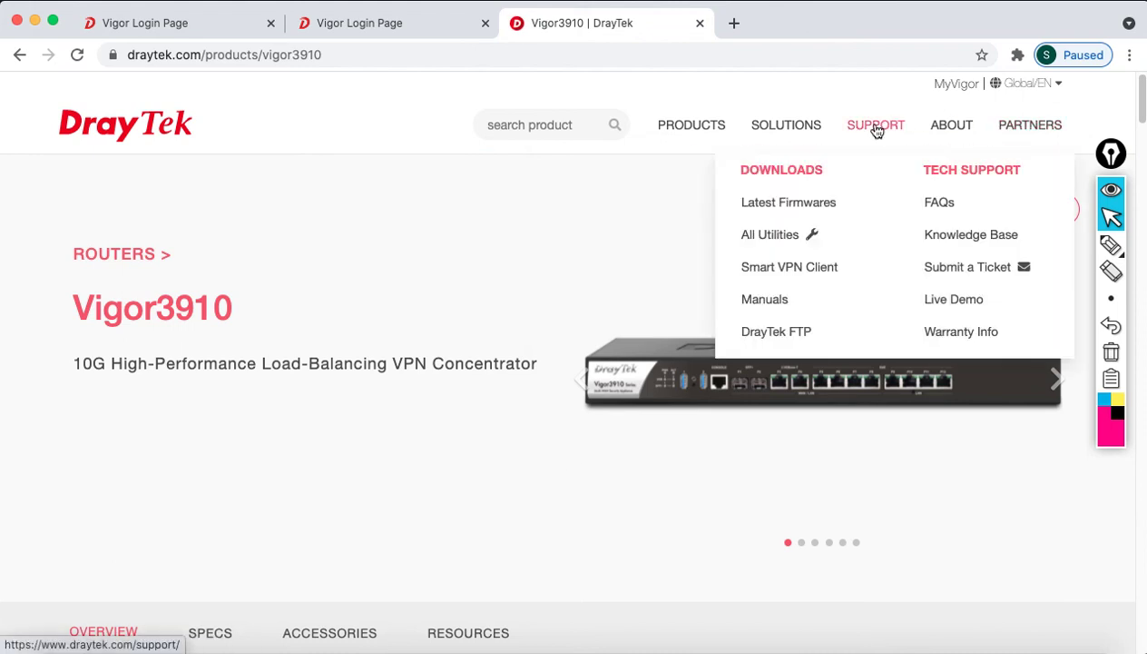
left_click(802, 333)
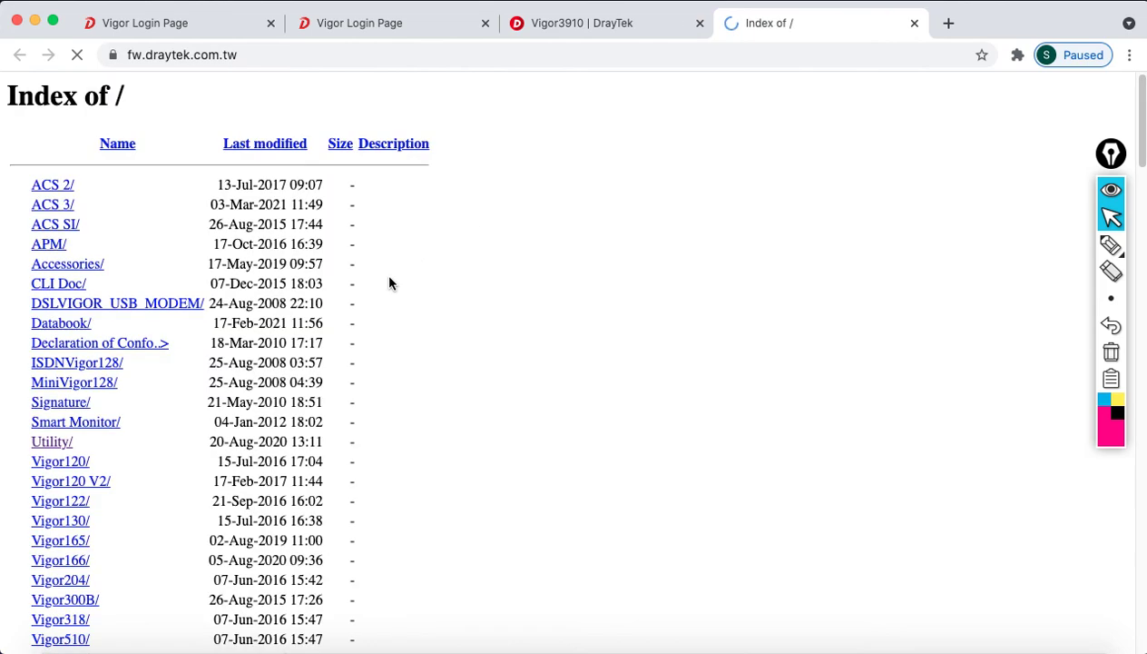
Return to the Vigor3910 public-address login tab and start a new browser tab
left_click(349, 27)
left_click(195, 25)
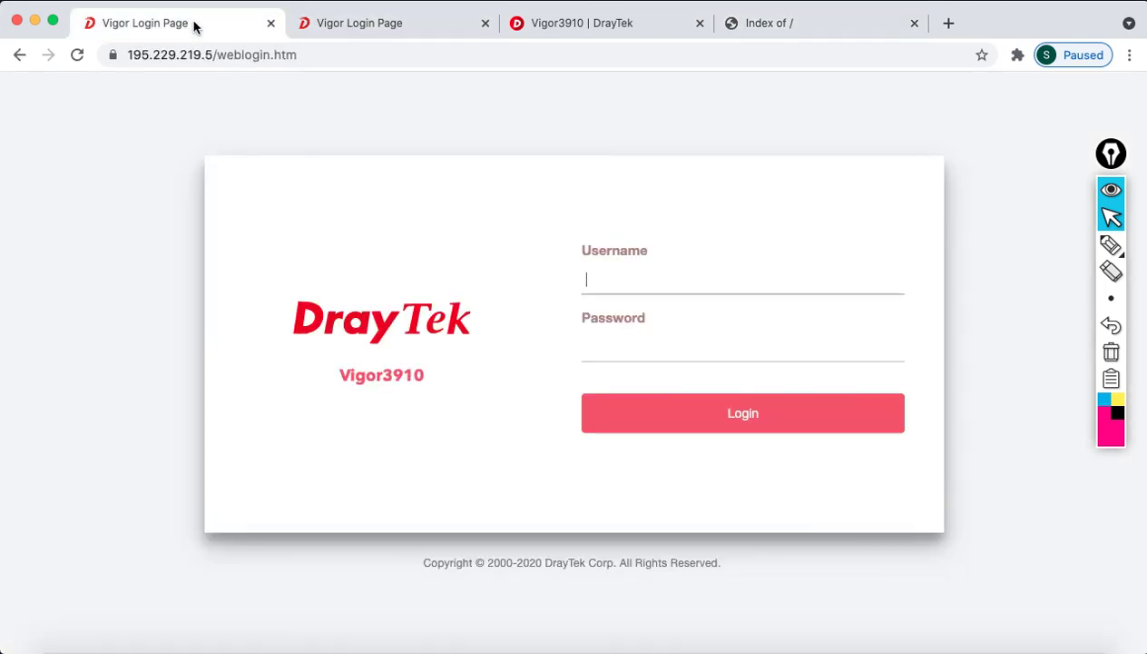
left_click(949, 22)
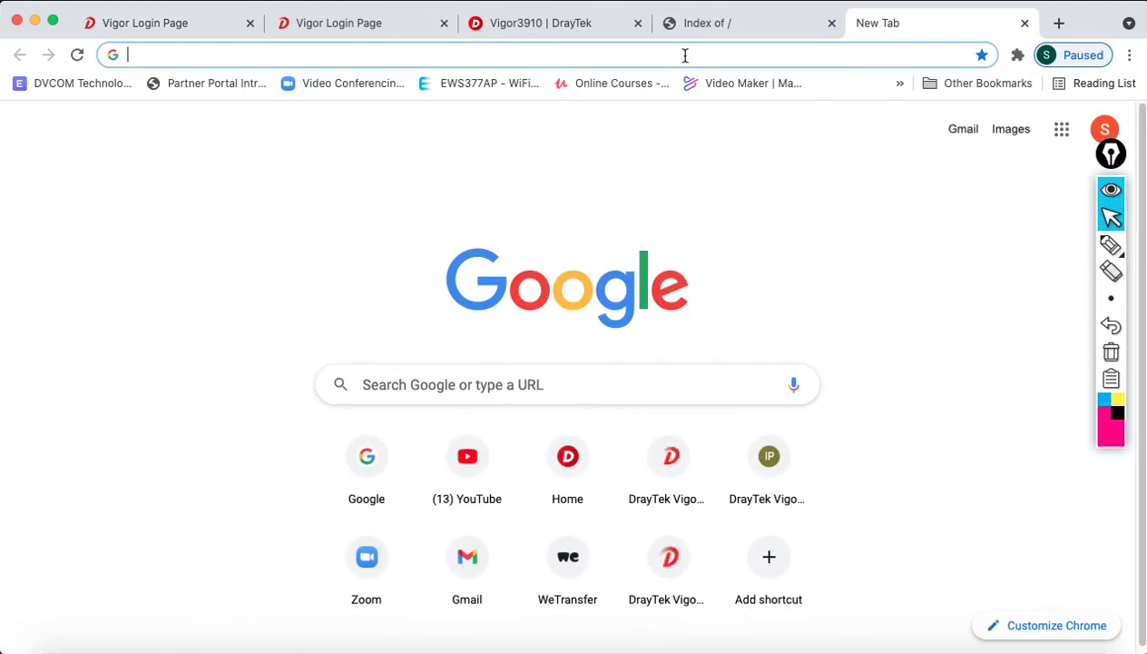
Load the Vigor3910 LAN login at 192.168.20.1 and the Vigor2962 LAN login at 192.168.30.1
type("192.168.20.1")
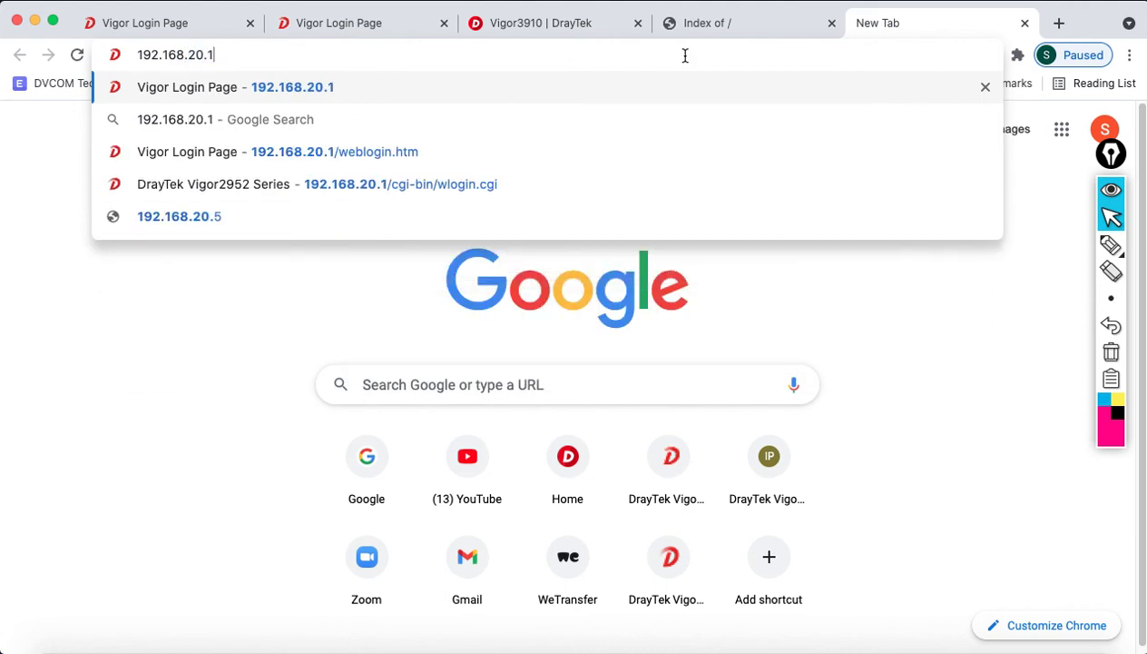
key("Return")
left_click(1059, 25)
type("192.168.30.1")
key("Return")
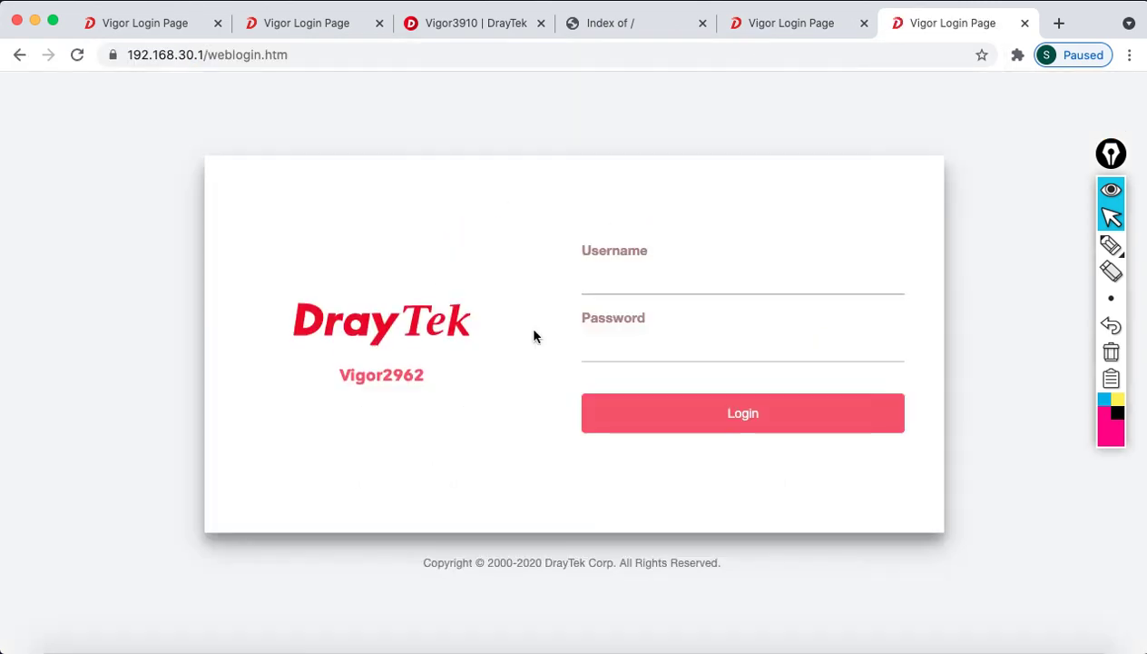
Compare the public and LAN login tabs for both routers, then return to the PowerPoint presentation
left_click(760, 28)
left_click(637, 27)
left_click(763, 27)
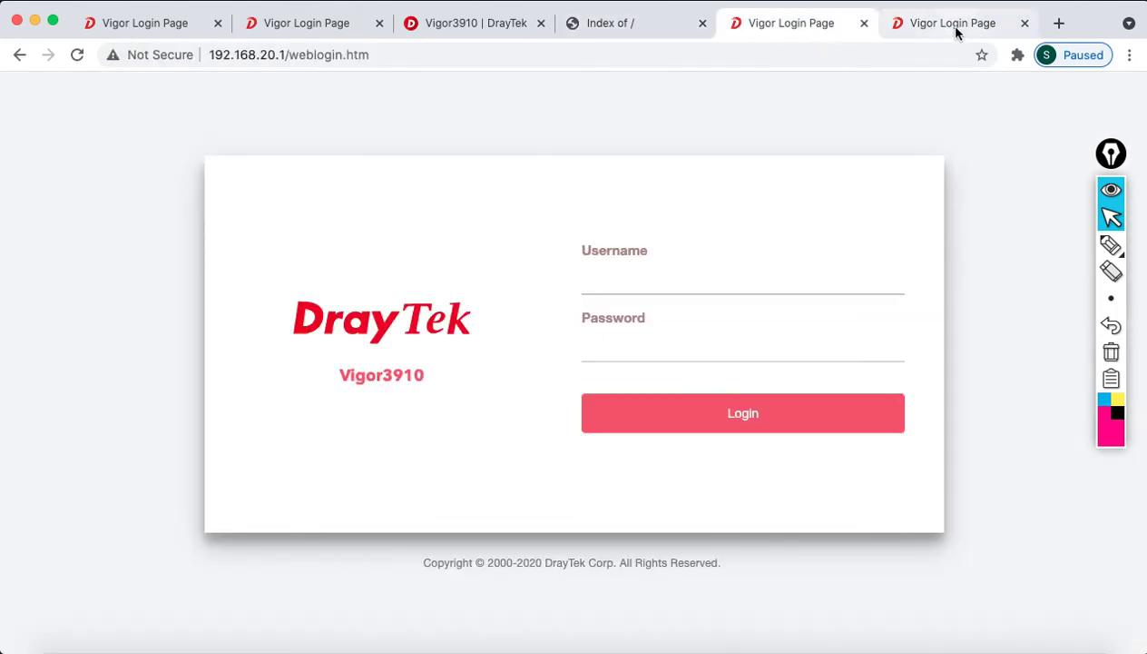
left_click(953, 27)
left_click(808, 24)
left_click(886, 34)
left_click(767, 34)
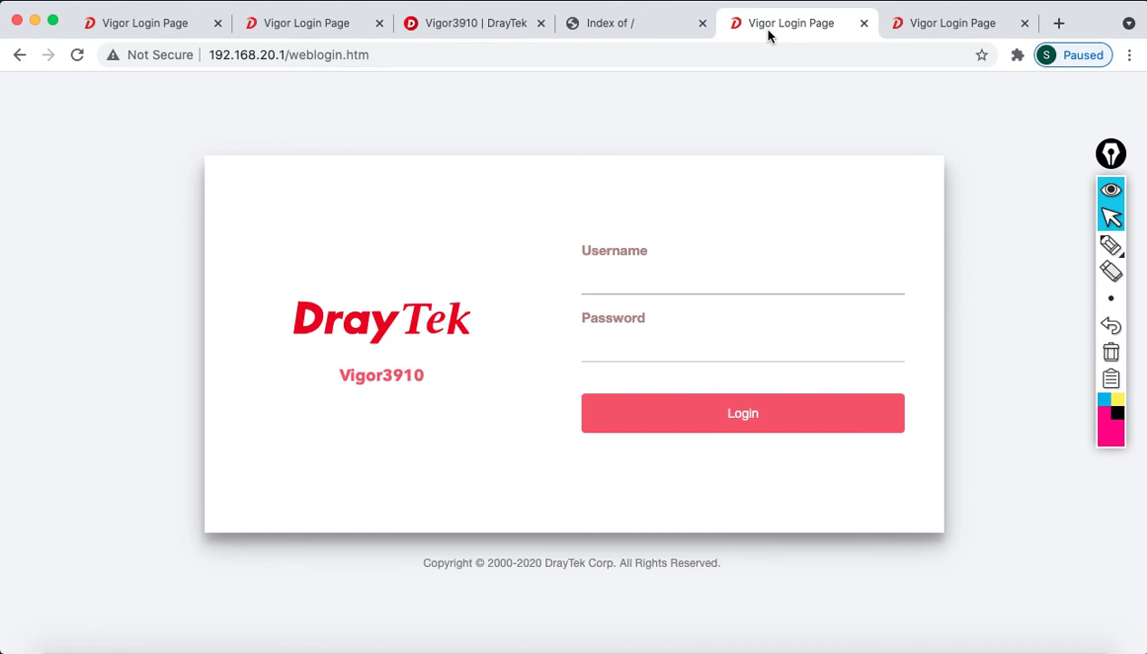
left_click(915, 30)
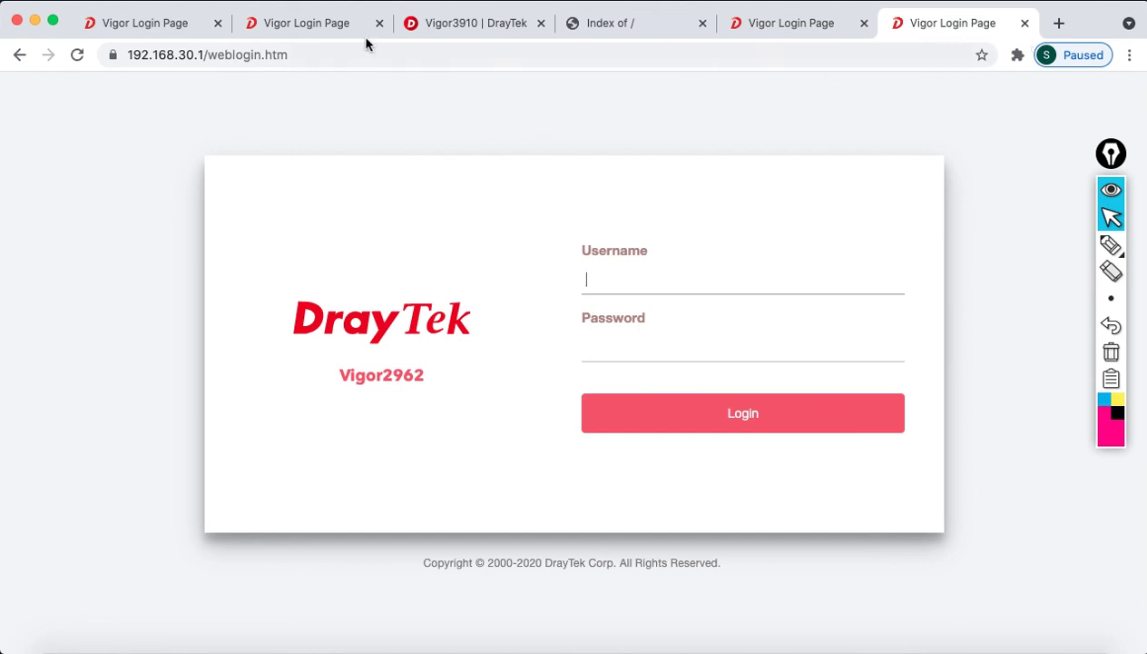
left_click(286, 14)
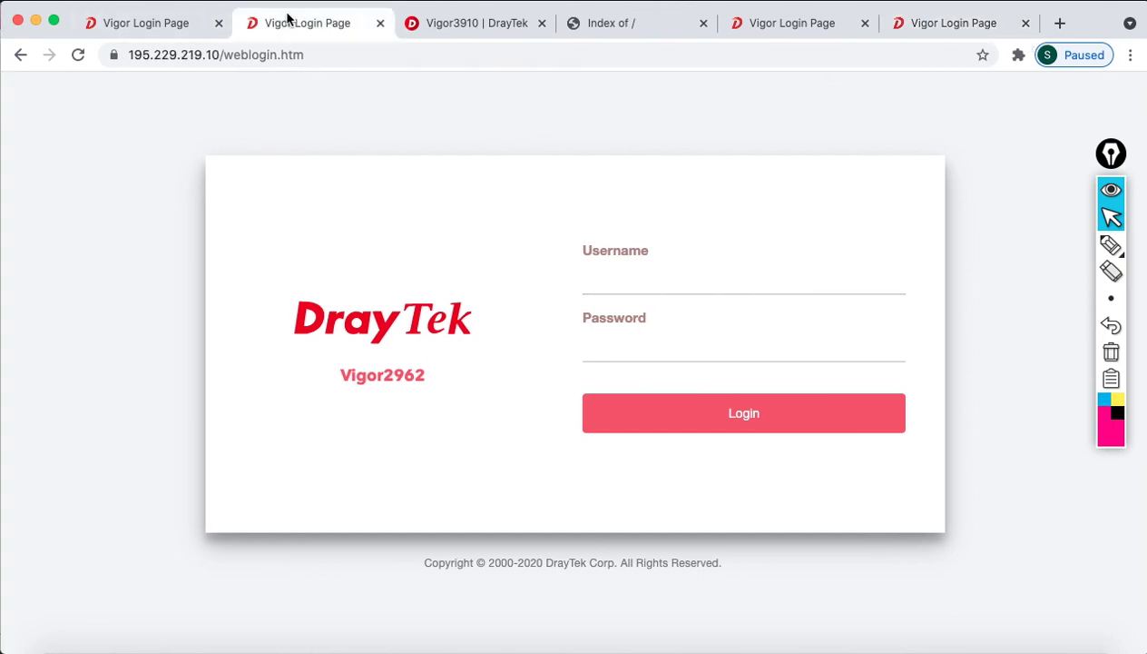
left_click(187, 18)
left_click(788, 29)
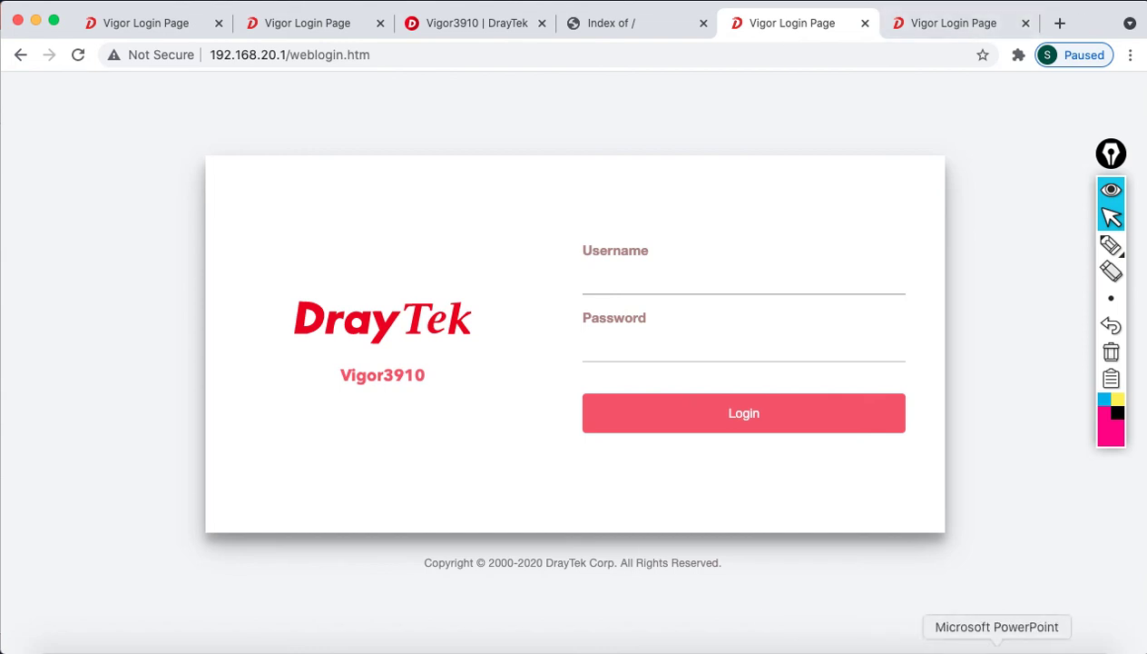
left_click(997, 646)
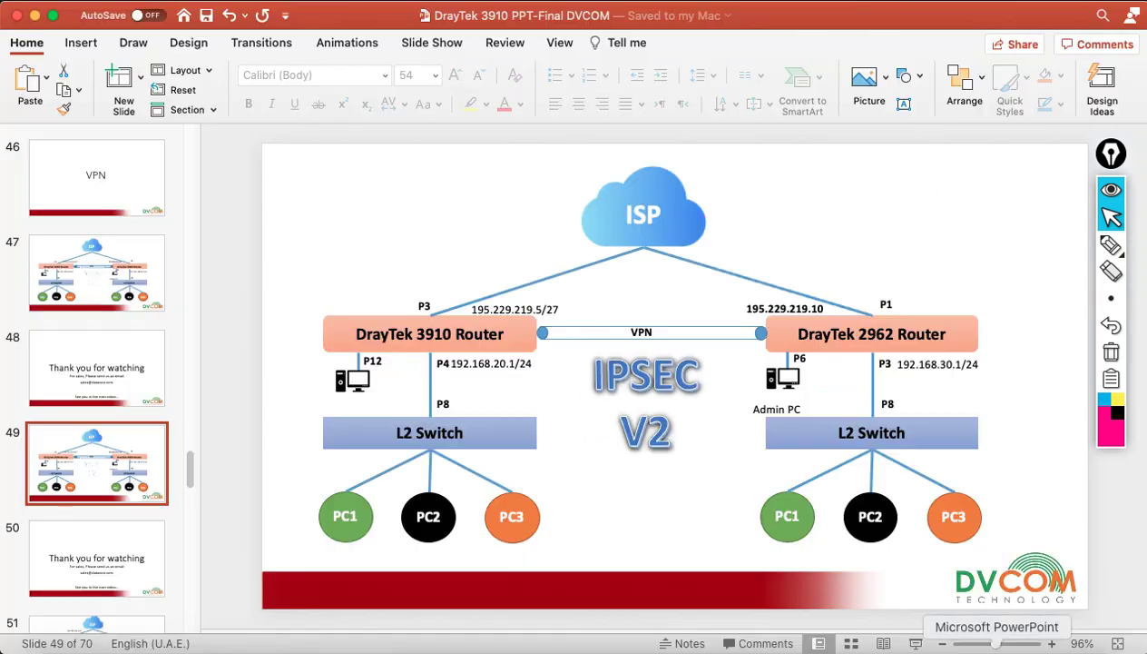
Go to slide 50, the closing 'Thank you for watching' slide
left_click(93, 554)
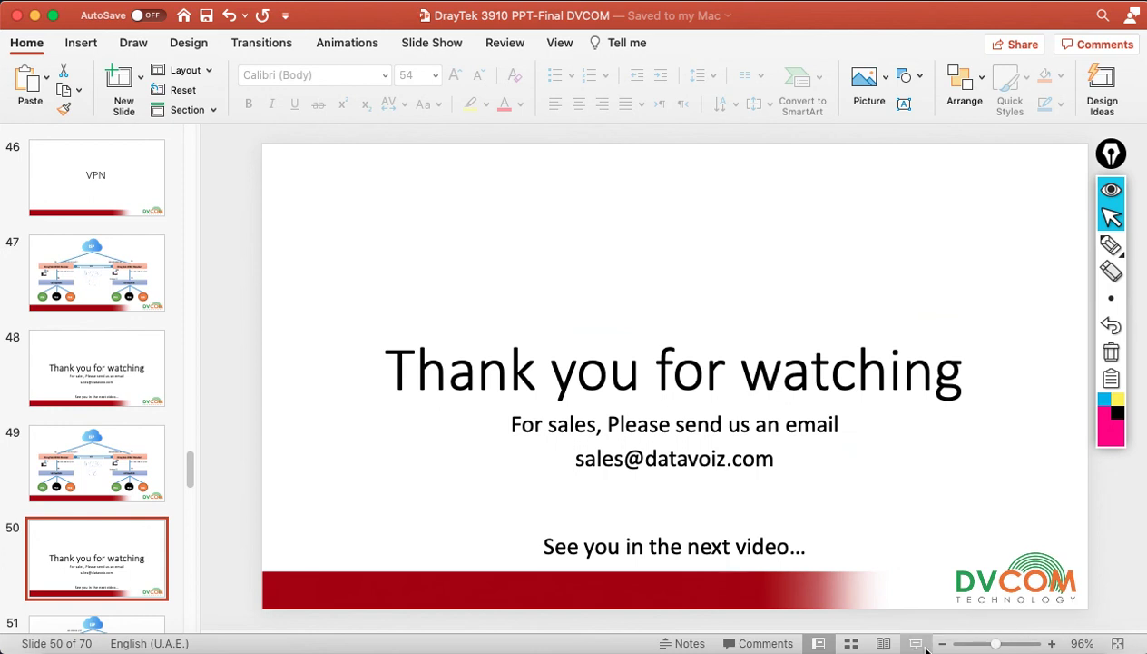